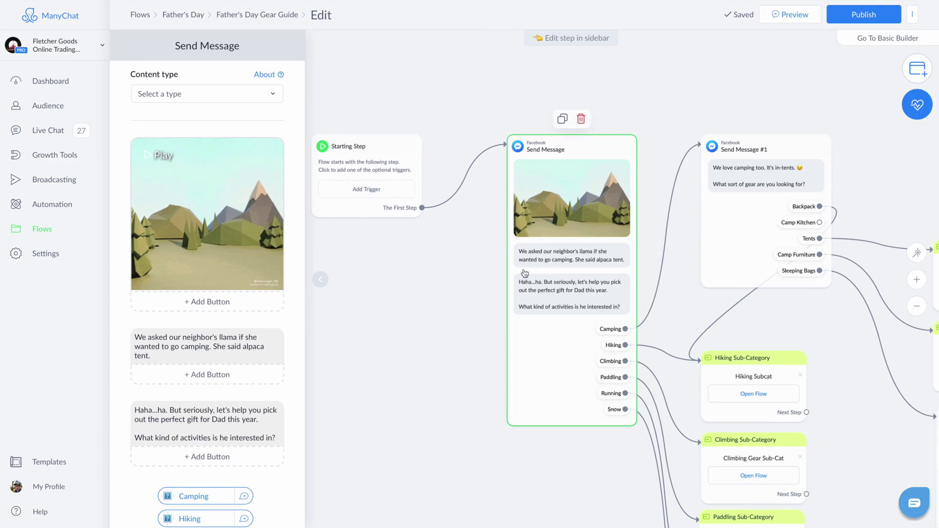
{"action": "scroll", "coordinate": [463, 311], "scroll_direction": "right", "scroll_amount": 3}
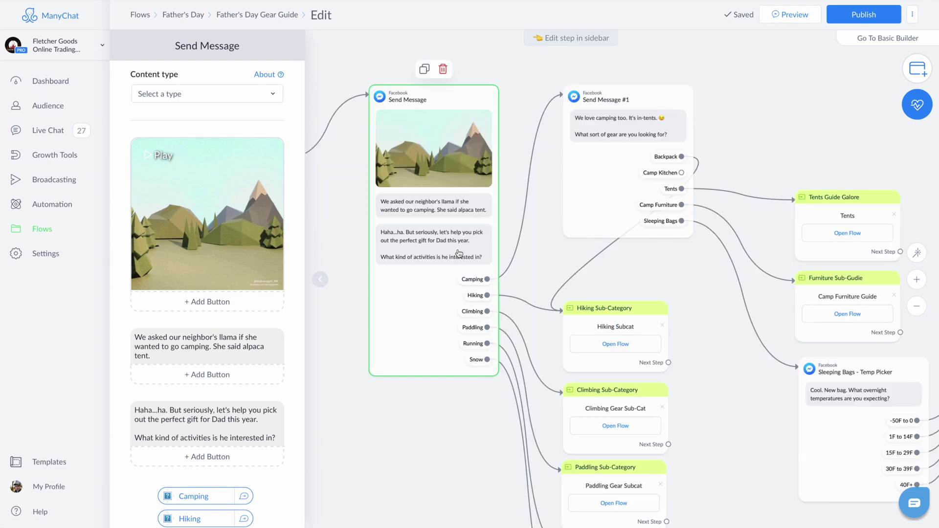
{"action": "mouse_move", "coordinate": [671, 277]}
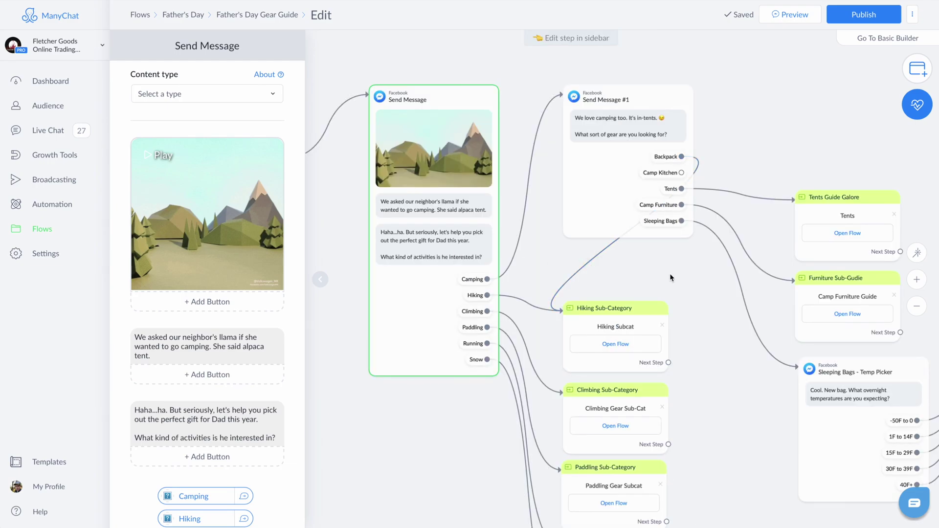
{"action": "scroll", "coordinate": [710, 466], "scroll_direction": "down", "scroll_amount": 5}
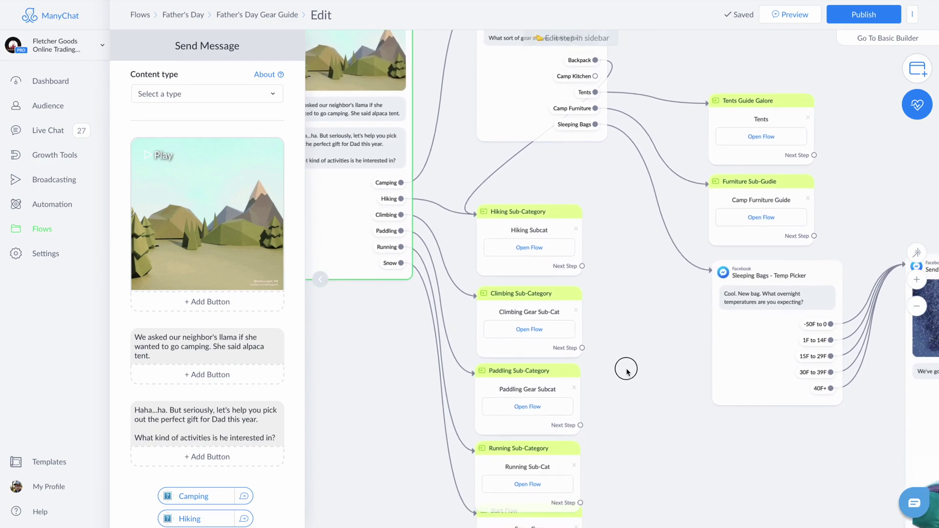
{"action": "scroll", "coordinate": [624, 369], "scroll_direction": "left", "scroll_amount": 2}
{"action": "scroll", "coordinate": [661, 381], "scroll_direction": "up", "scroll_amount": 5}
{"action": "scroll", "coordinate": [661, 382], "scroll_direction": "left", "scroll_amount": 2}
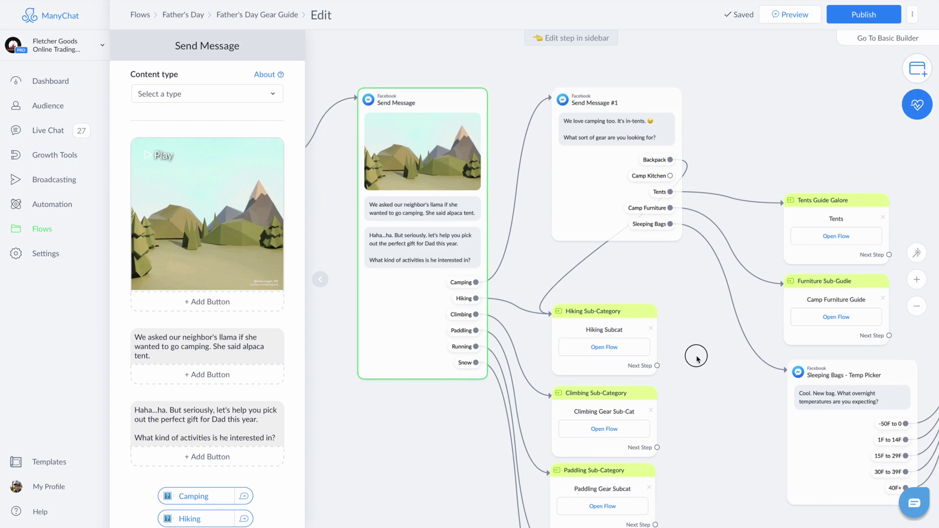
{"action": "left_click_drag", "start_coordinate": [675, 355], "coordinate": [555, 220]}
{"action": "mouse_move", "coordinate": [512, 218]}
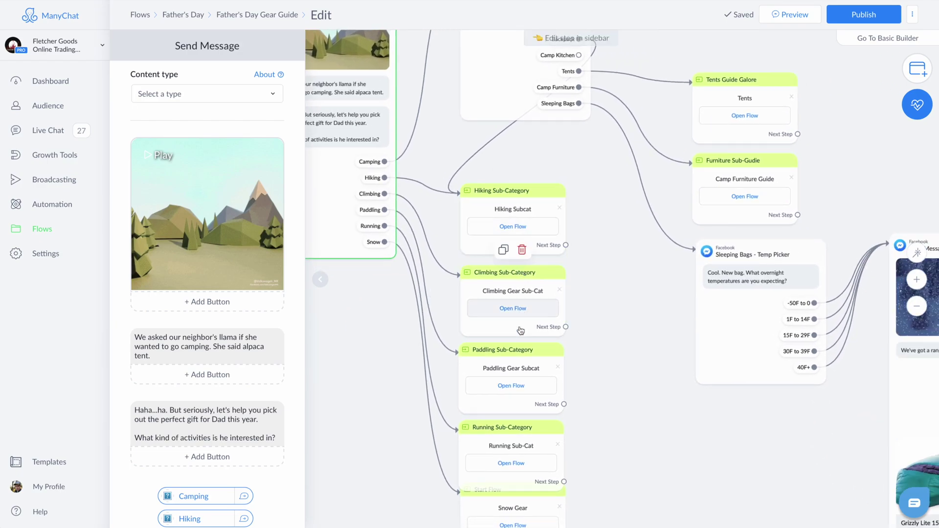
{"action": "left_click_drag", "start_coordinate": [590, 159], "coordinate": [588, 343]}
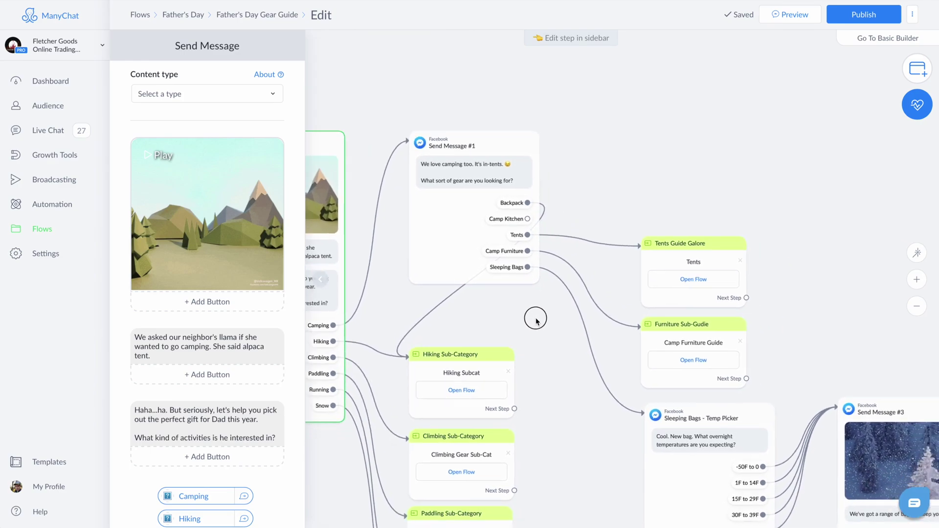
{"action": "left_click_drag", "start_coordinate": [588, 341], "coordinate": [664, 300]}
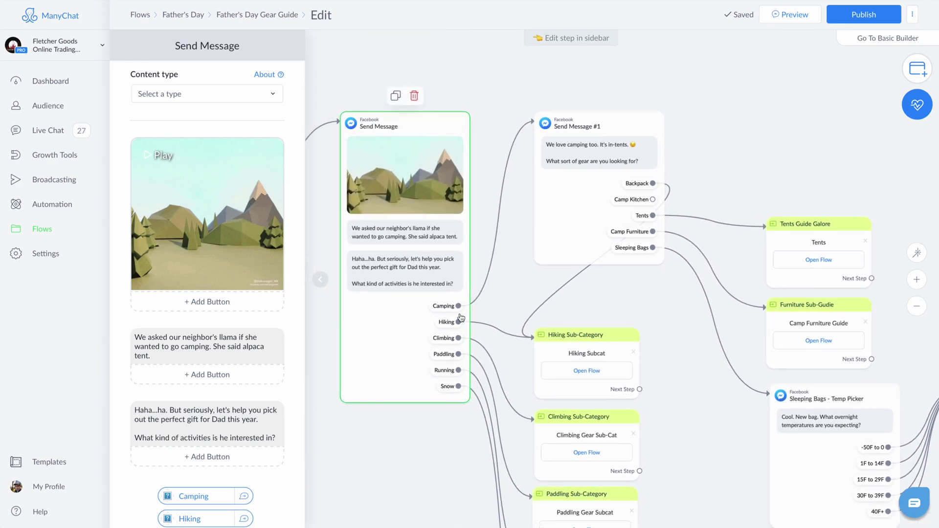
{"action": "left_click_drag", "start_coordinate": [747, 148], "coordinate": [613, 169]}
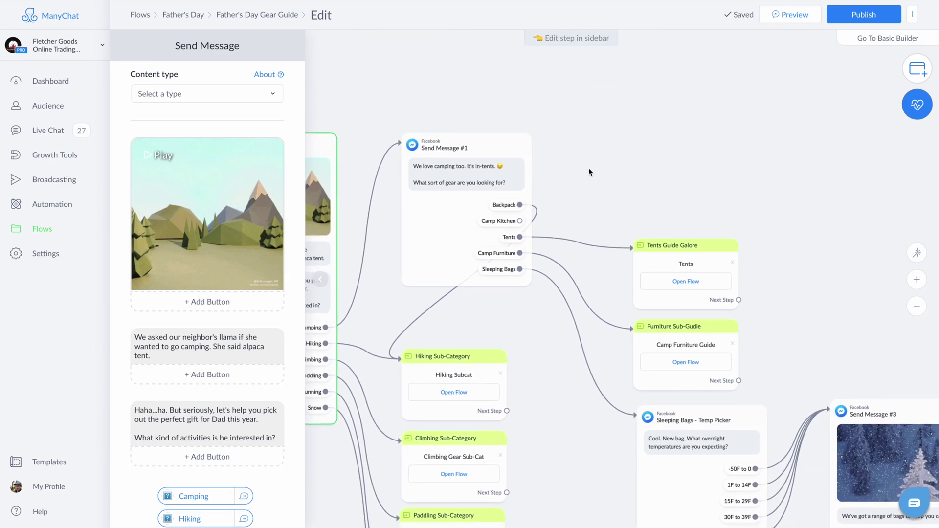
{"action": "scroll", "coordinate": [468, 184], "scroll_direction": "up", "scroll_amount": 1}
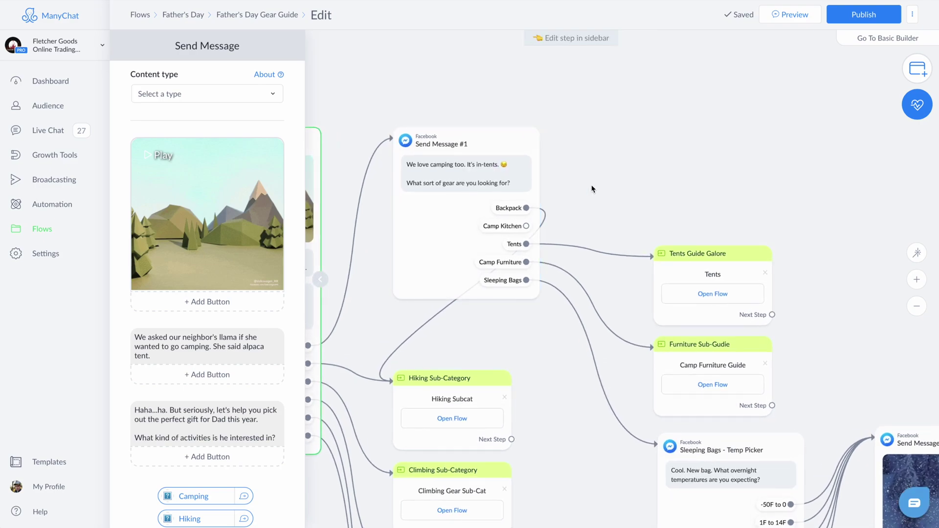
{"action": "left_click_drag", "start_coordinate": [590, 183], "coordinate": [668, 182]}
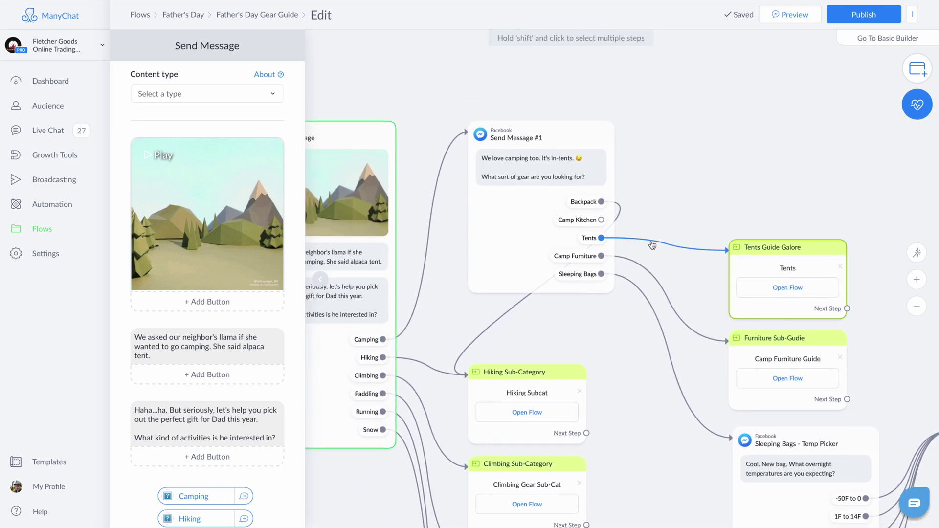
{"action": "mouse_move", "coordinate": [452, 411]}
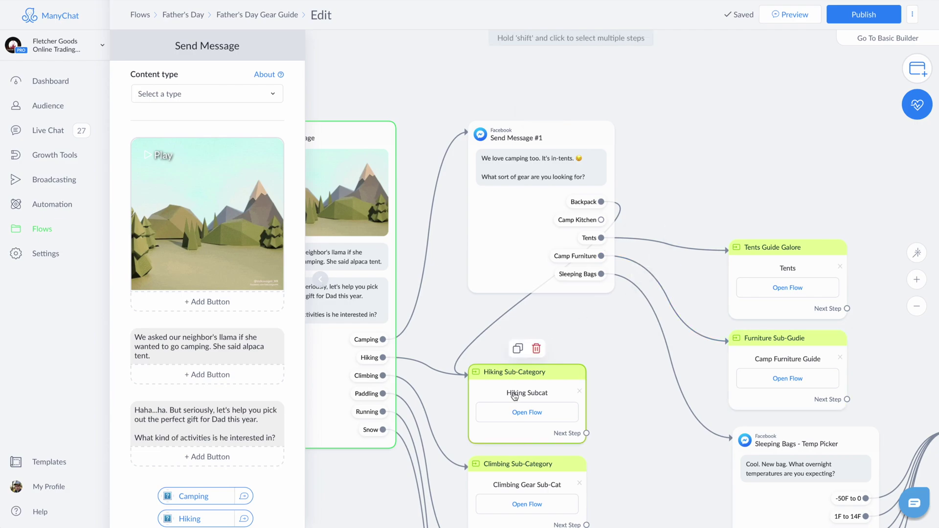
{"action": "mouse_move", "coordinate": [629, 395]}
{"action": "left_mouse_down"}
{"action": "mouse_move", "coordinate": [605, 373]}
{"action": "mouse_move", "coordinate": [510, 353]}
{"action": "left_mouse_up"}
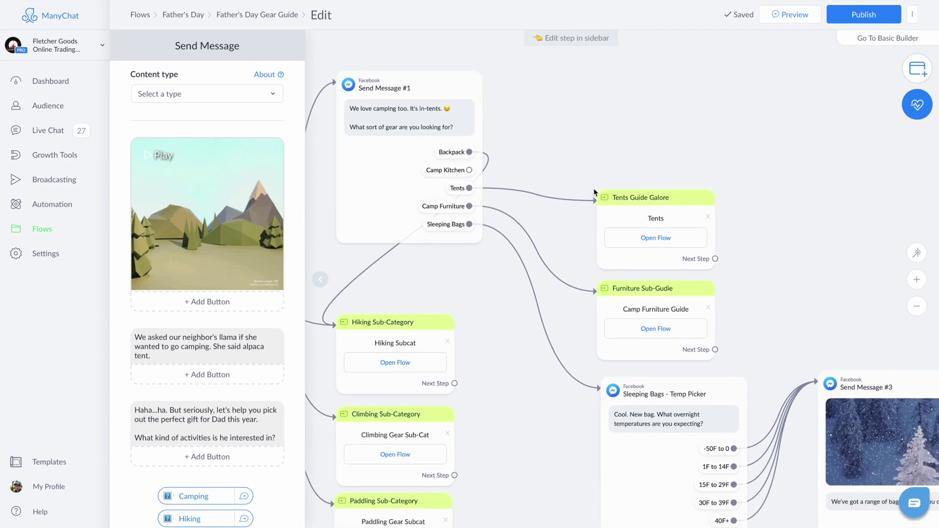
{"action": "mouse_move", "coordinate": [787, 364]}
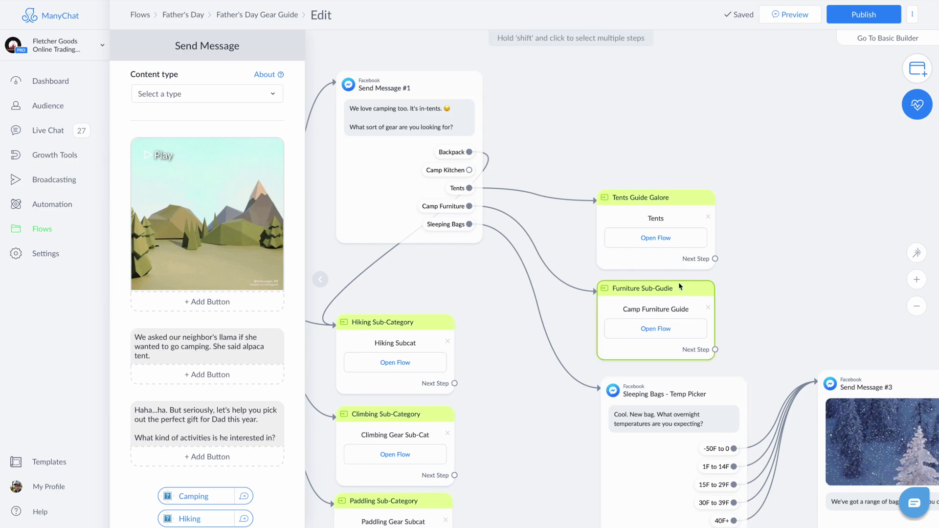
{"action": "left_click_drag", "start_coordinate": [558, 411], "coordinate": [454, 279]}
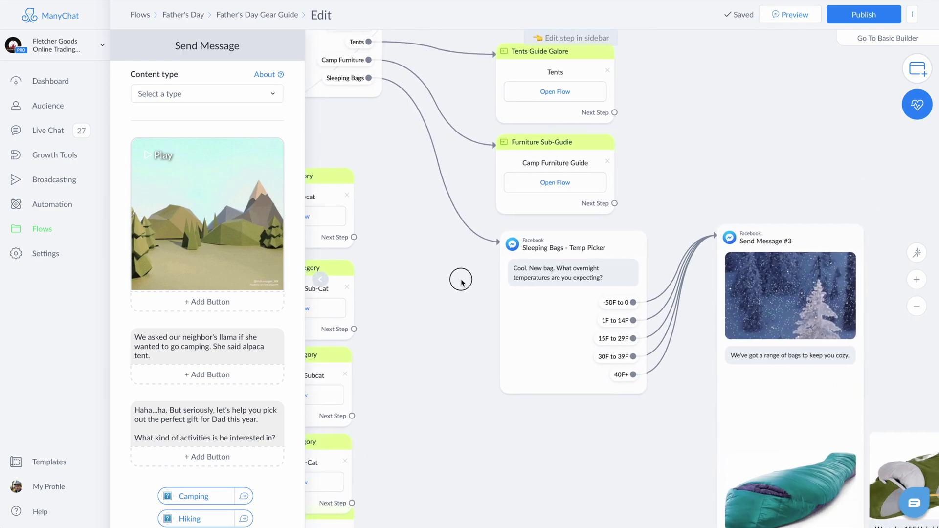
{"action": "left_click_drag", "start_coordinate": [621, 452], "coordinate": [511, 343]}
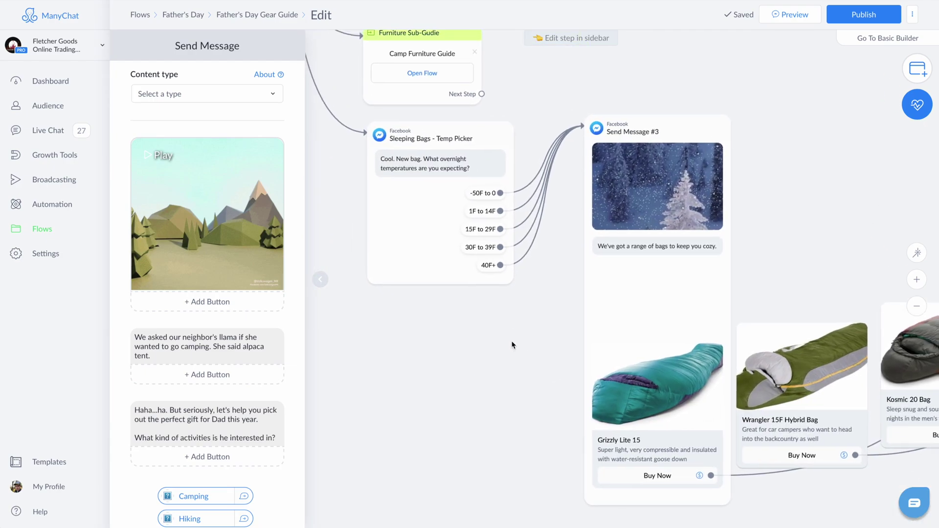
{"action": "mouse_move", "coordinate": [526, 389]}
{"action": "left_mouse_down"}
{"action": "mouse_move", "coordinate": [507, 377]}
{"action": "mouse_move", "coordinate": [497, 386]}
{"action": "left_mouse_up"}
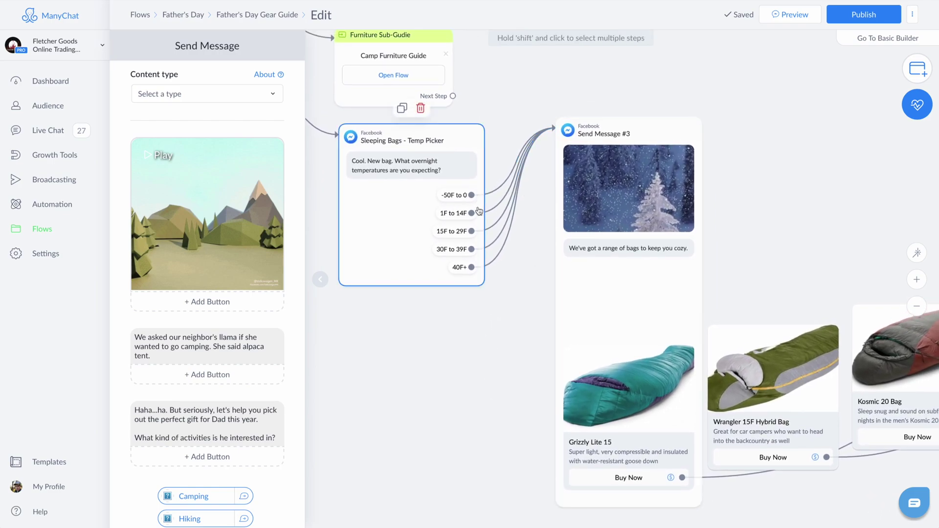
{"action": "mouse_move", "coordinate": [657, 308]}
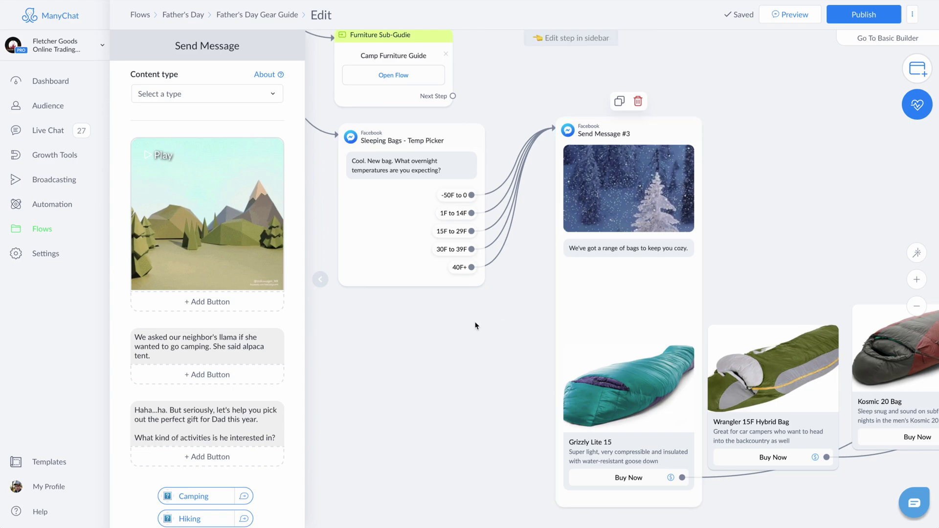
{"action": "mouse_move", "coordinate": [492, 75]}
{"action": "left_mouse_down"}
{"action": "mouse_move", "coordinate": [669, 321]}
{"action": "mouse_move", "coordinate": [744, 394]}
{"action": "left_mouse_up"}
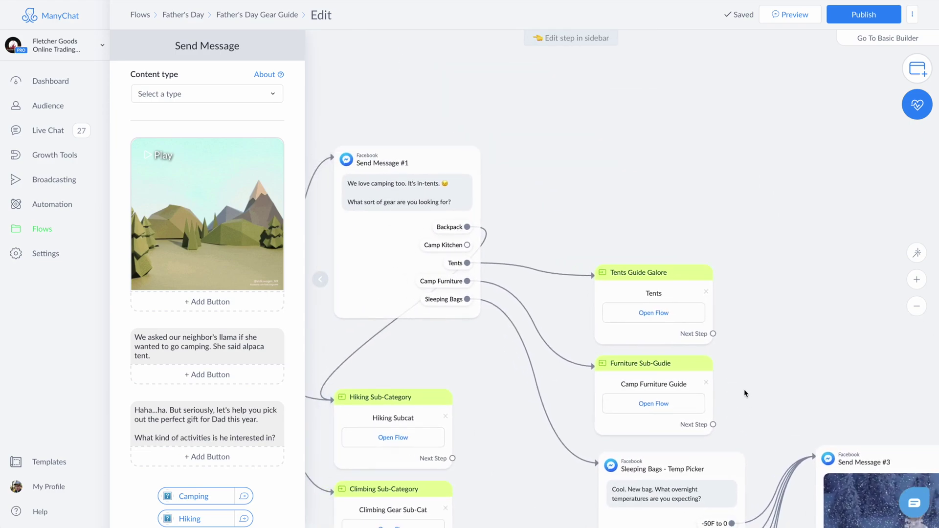
{"action": "mouse_move", "coordinate": [560, 216]}
{"action": "left_mouse_down"}
{"action": "mouse_move", "coordinate": [484, 233]}
{"action": "mouse_move", "coordinate": [509, 243]}
{"action": "left_mouse_up"}
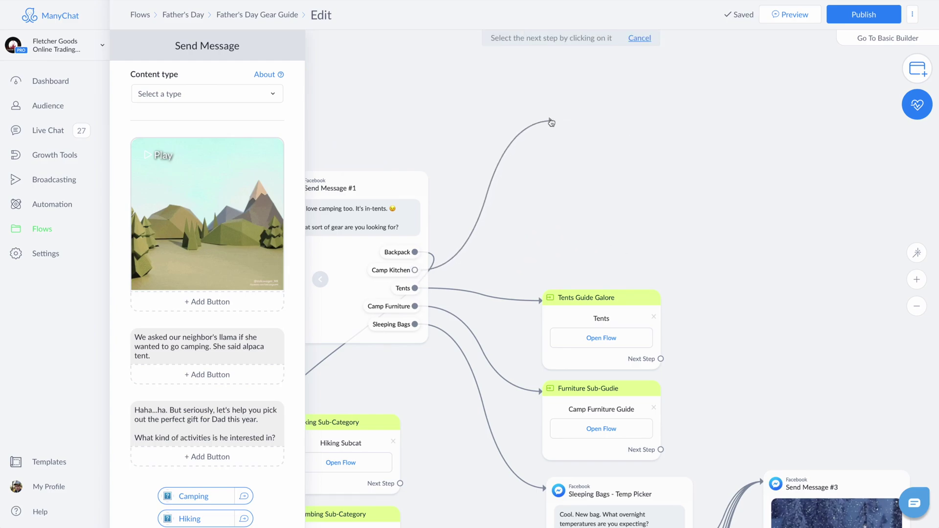
Create a Camp Kitchen Sub-Guide message from the Camp Kitchen choice, content type Other, with the pasted cooking intro
{"action": "left_click_drag", "start_coordinate": [414, 270], "coordinate": [551, 141]}
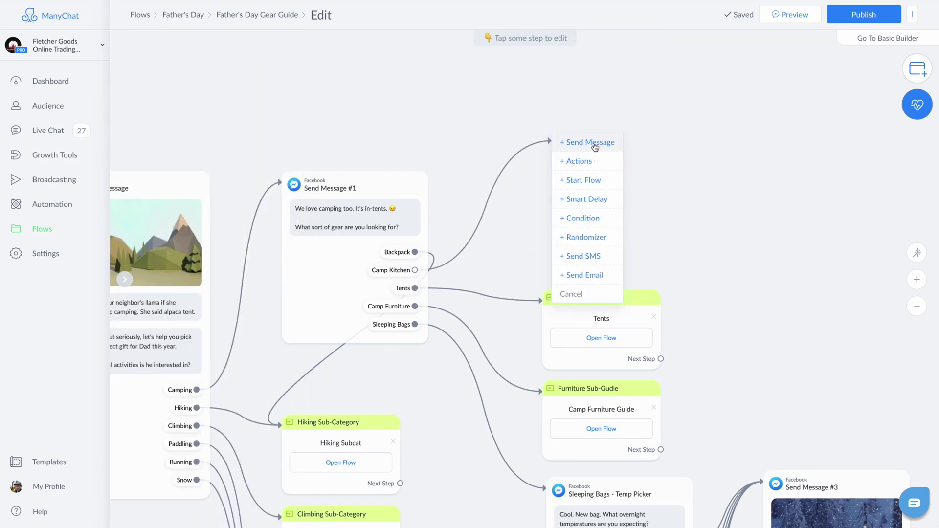
{"action": "left_click", "coordinate": [596, 142]}
{"action": "left_click", "coordinate": [227, 50]}
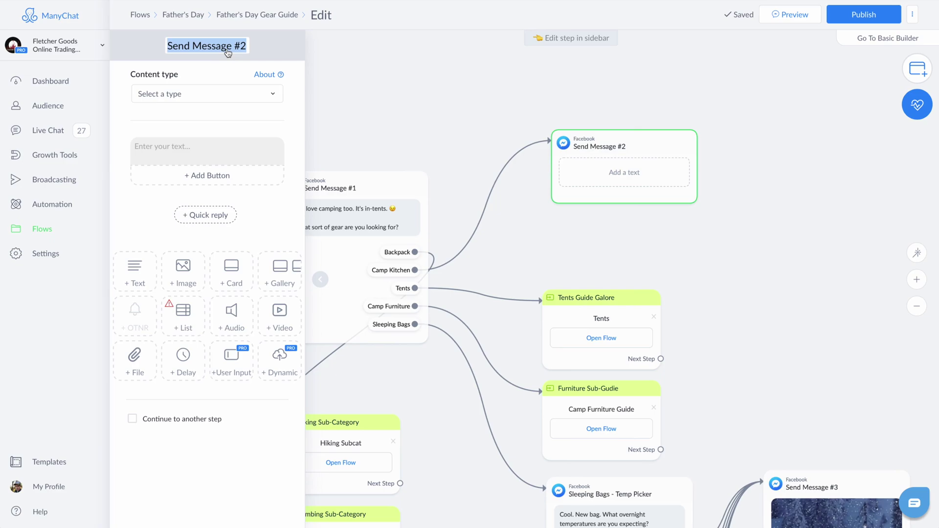
{"action": "type", "text": "Camp Kitchen Sub-Guide"}
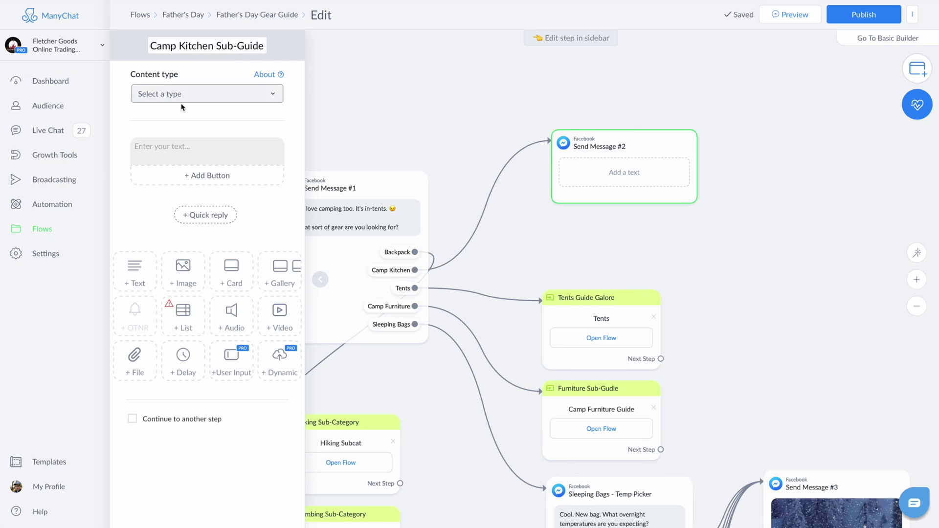
{"action": "left_click", "coordinate": [193, 94]}
{"action": "left_click", "coordinate": [176, 174]}
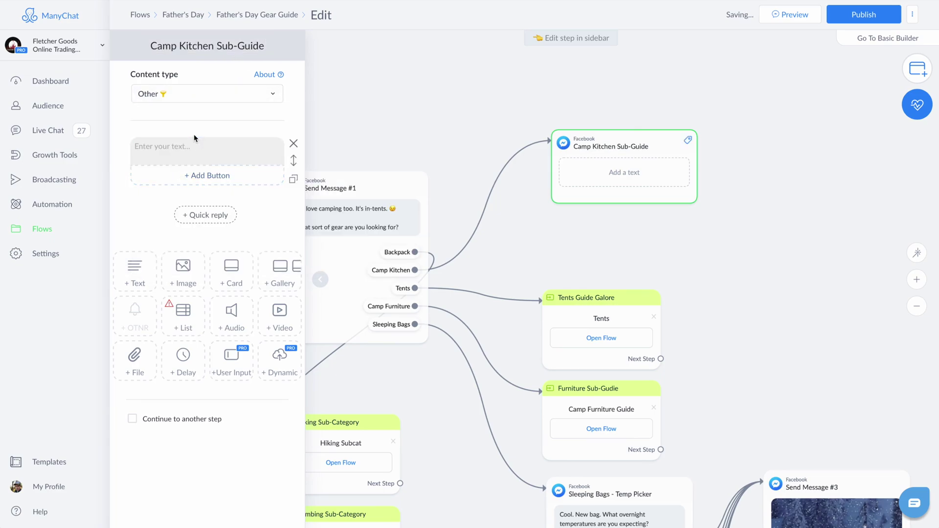
{"action": "left_click", "coordinate": [218, 153]}
{"action": "type", "text": "Not every dad is known for their cooking prowess, but this kit is guaranteed to give your pop a fighting chance."}
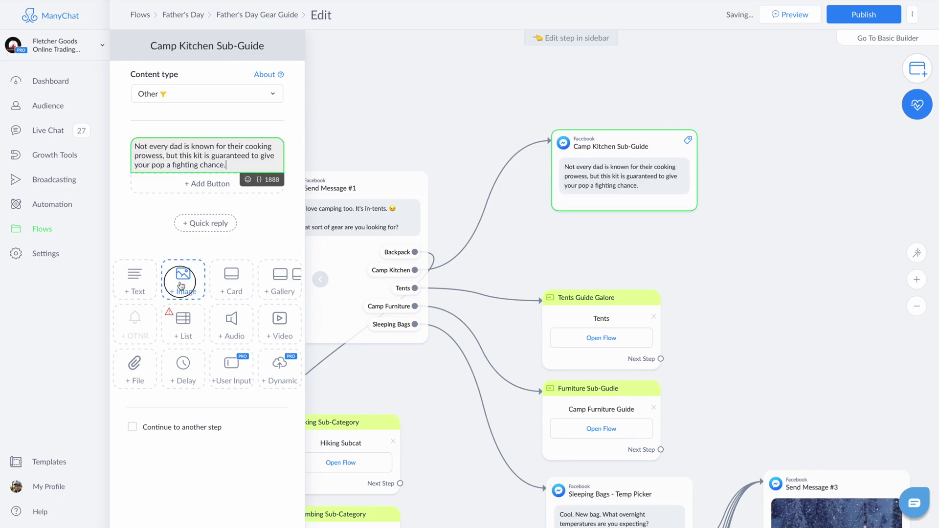
Add an image block above the text holding the FIRE oh no giphy.gif animation
{"action": "left_click_drag", "start_coordinate": [181, 285], "coordinate": [185, 140]}
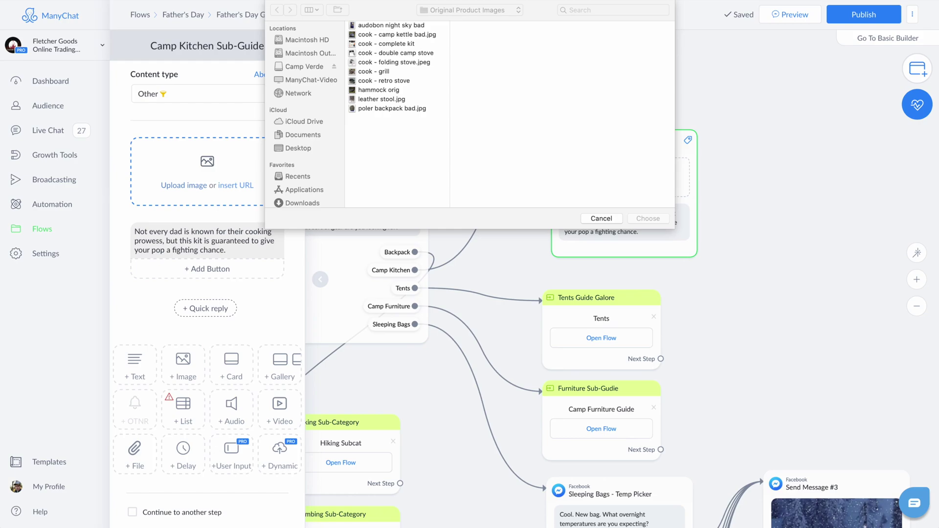
{"action": "left_click_drag", "start_coordinate": [727, 142], "coordinate": [533, 103]}
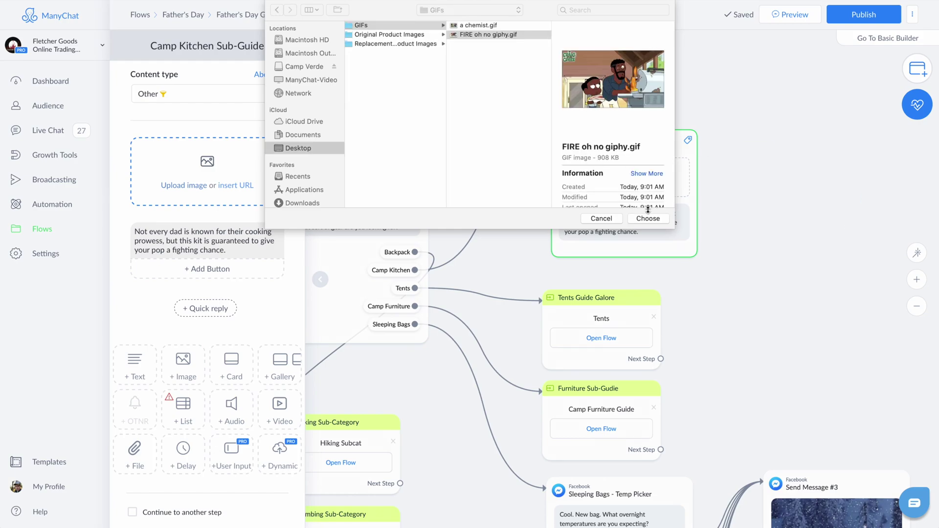
{"action": "left_click", "coordinate": [643, 220]}
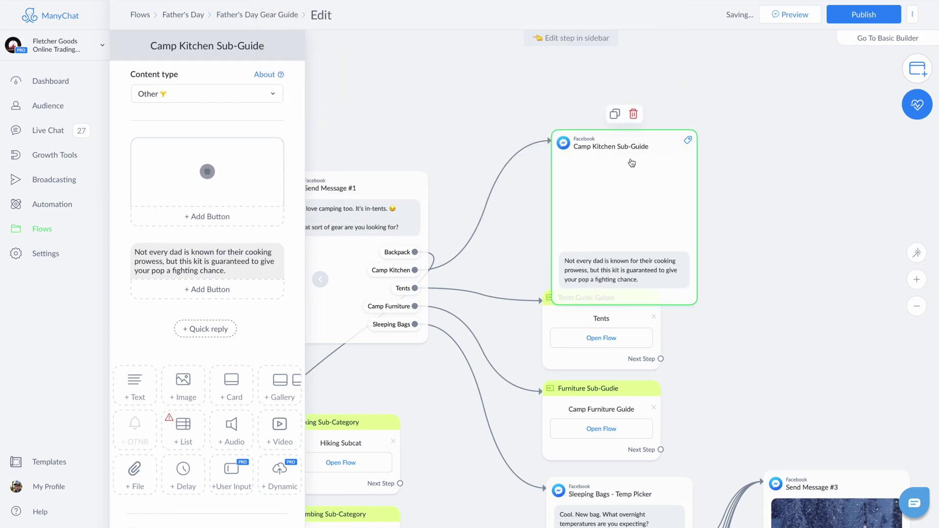
{"action": "mouse_move", "coordinate": [624, 147]}
{"action": "left_mouse_down"}
{"action": "mouse_move", "coordinate": [610, 127]}
{"action": "mouse_move", "coordinate": [604, 81]}
{"action": "left_mouse_up"}
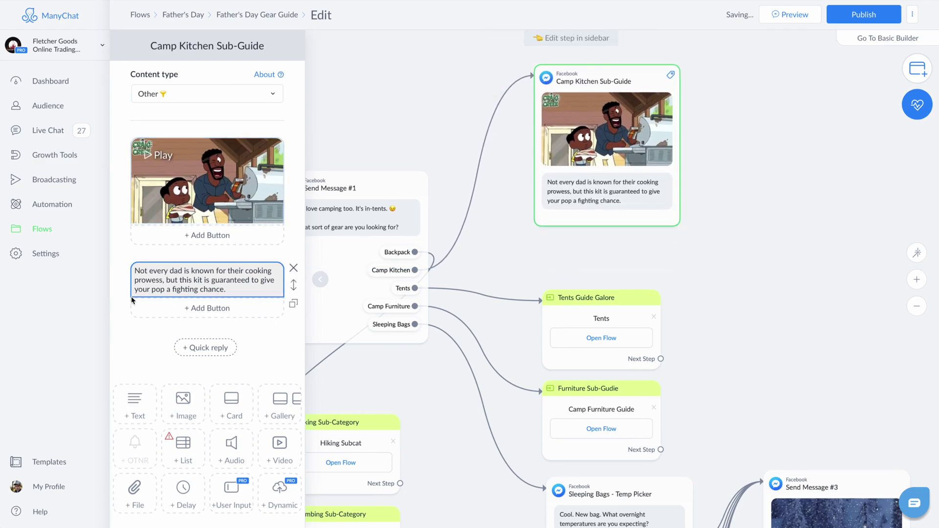
{"action": "scroll", "coordinate": [133, 350], "scroll_direction": "down", "scroll_amount": 2}
{"action": "mouse_move", "coordinate": [134, 367]}
{"action": "left_mouse_down"}
{"action": "mouse_move", "coordinate": [249, 283]}
{"action": "mouse_move", "coordinate": [171, 311]}
{"action": "left_mouse_up"}
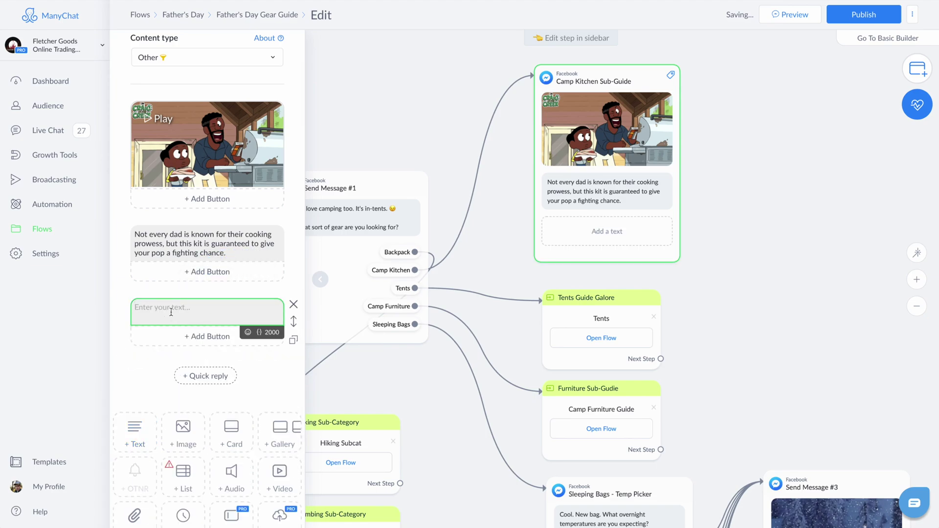
{"action": "type", "text": "Here's a slee"}
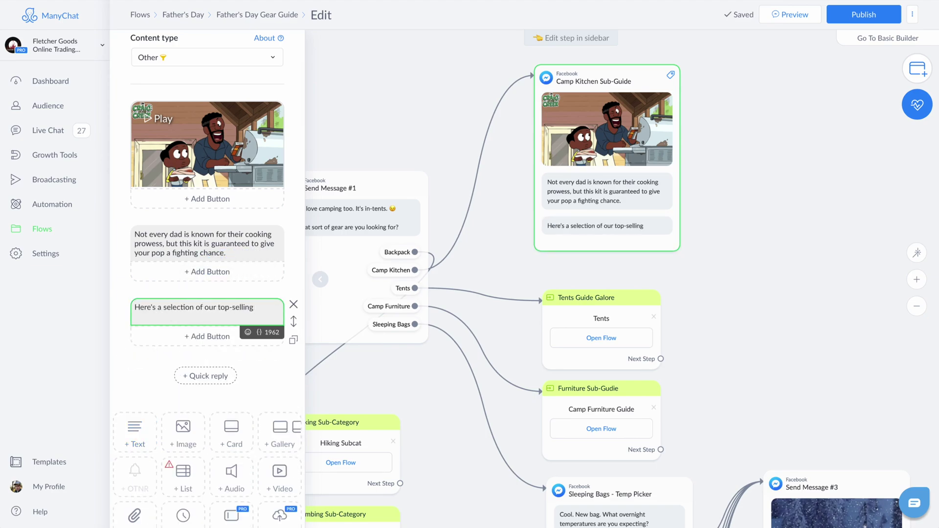
{"action": "type", "text": "camp kitchen kit items."}
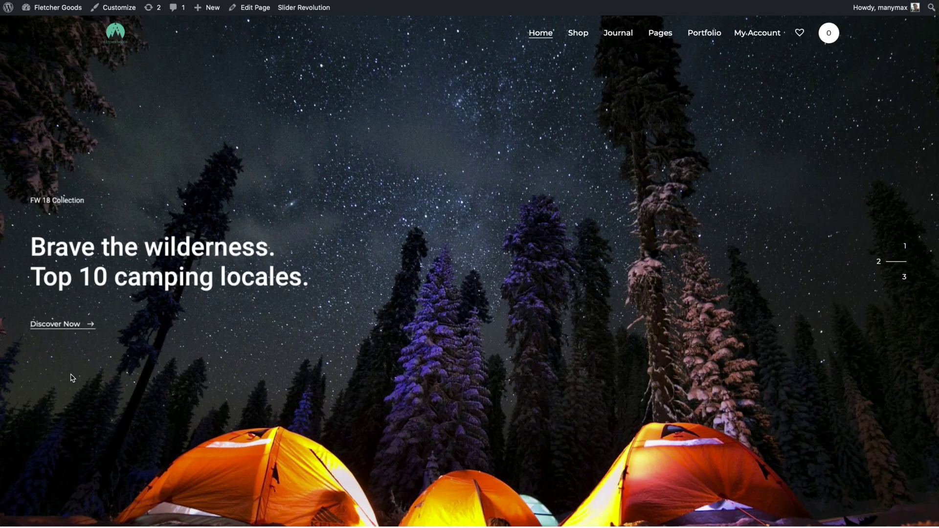
{"action": "scroll", "coordinate": [72, 378], "scroll_direction": "down", "scroll_amount": 2}
{"action": "scroll", "coordinate": [72, 379], "scroll_direction": "down", "scroll_amount": 2}
{"action": "scroll", "coordinate": [71, 378], "scroll_direction": "down", "scroll_amount": 3}
{"action": "scroll", "coordinate": [72, 378], "scroll_direction": "down", "scroll_amount": 2}
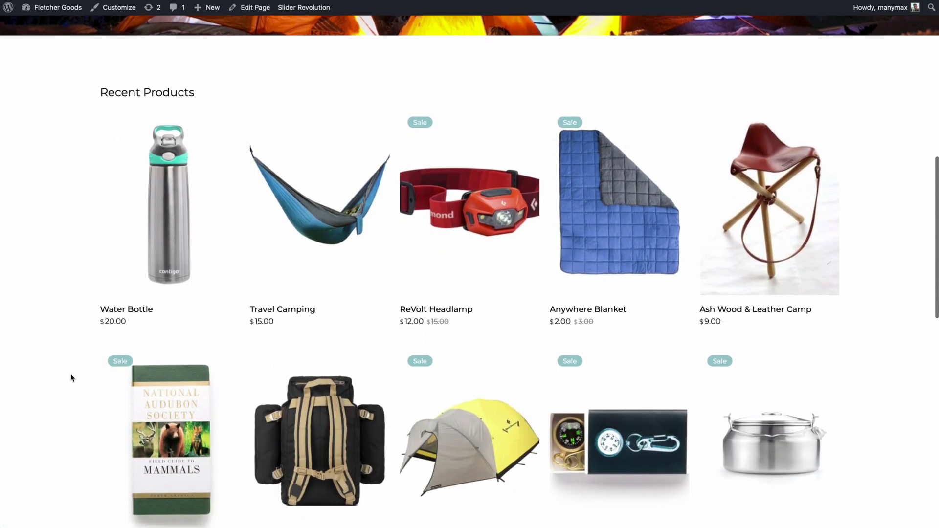
{"action": "scroll", "coordinate": [70, 377], "scroll_direction": "down", "scroll_amount": 1}
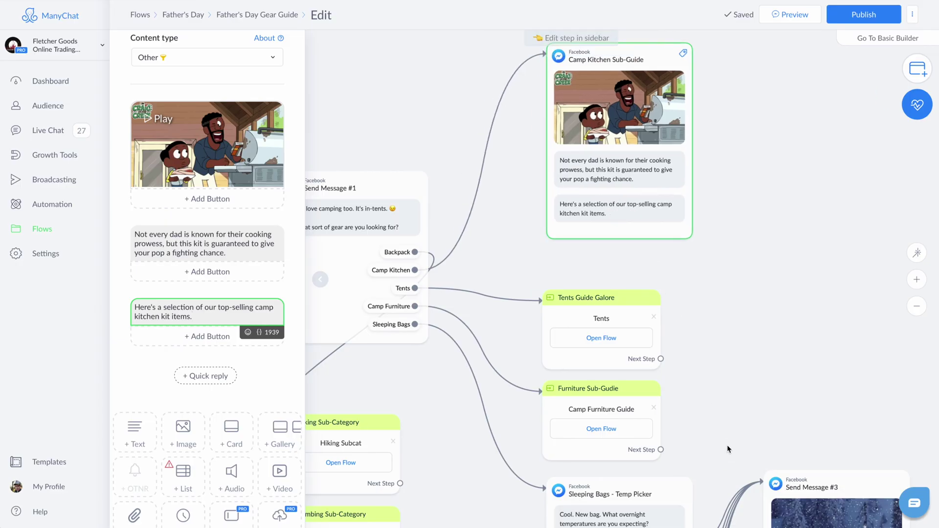
Pan the canvas to bring the Camp Kitchen Sub-Guide step into view
{"action": "mouse_move", "coordinate": [690, 440]}
{"action": "left_mouse_down"}
{"action": "mouse_move", "coordinate": [627, 221]}
{"action": "mouse_move", "coordinate": [657, 521]}
{"action": "left_mouse_up"}
Add a gallery card titled Titanium Camp Kettle with its description, choosing to insert the image by URL
{"action": "left_click_drag", "start_coordinate": [566, 280], "coordinate": [562, 214]}
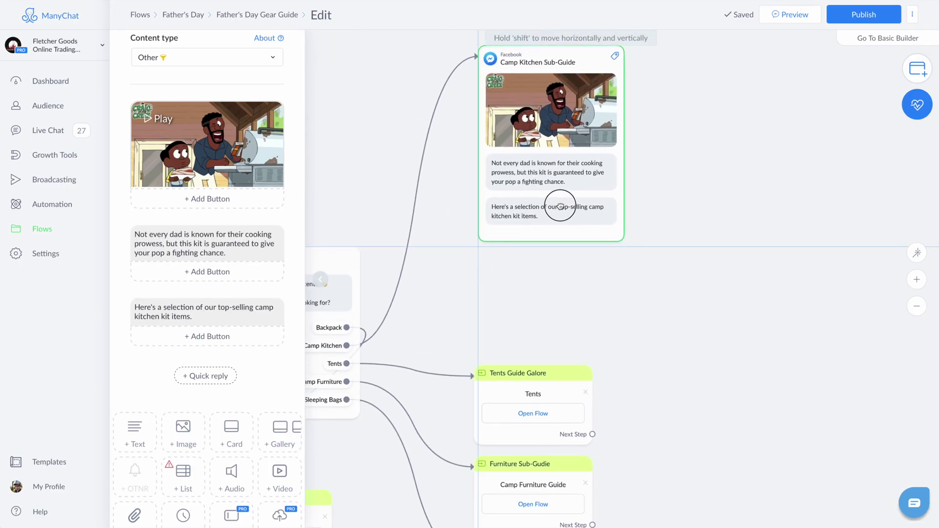
{"action": "scroll", "coordinate": [651, 308], "scroll_direction": "up", "scroll_amount": 1}
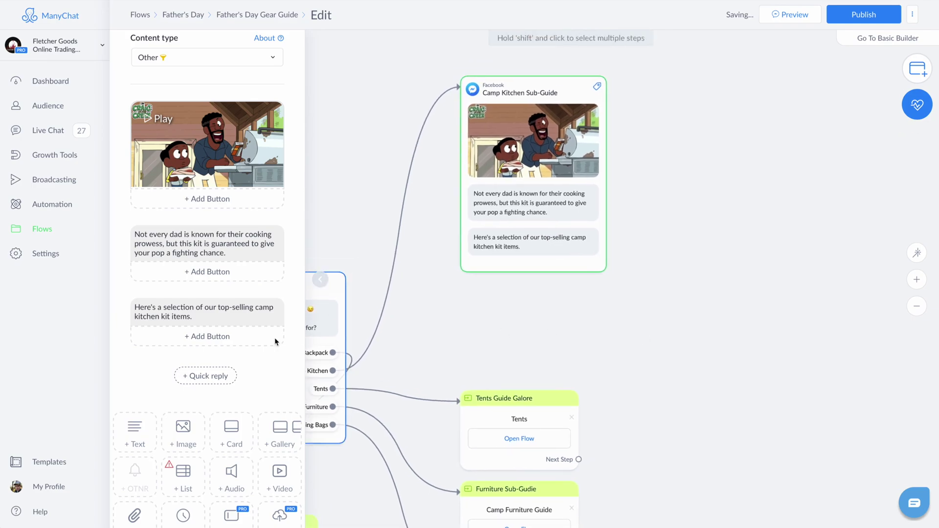
{"action": "scroll", "coordinate": [204, 425], "scroll_direction": "down", "scroll_amount": 1}
{"action": "scroll", "coordinate": [203, 426], "scroll_direction": "down", "scroll_amount": 1}
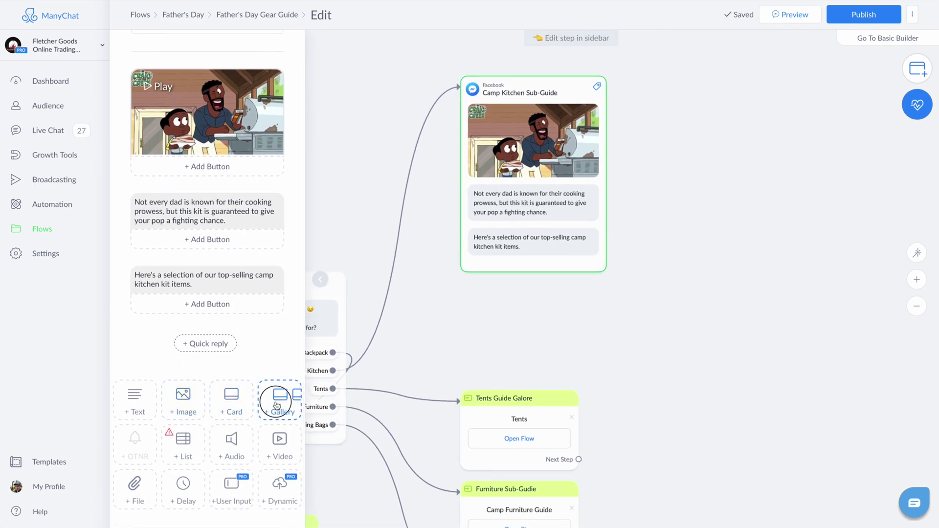
{"action": "mouse_move", "coordinate": [275, 400]}
{"action": "left_mouse_down"}
{"action": "mouse_move", "coordinate": [199, 325]}
{"action": "mouse_move", "coordinate": [183, 349]}
{"action": "mouse_move", "coordinate": [201, 384]}
{"action": "mouse_move", "coordinate": [206, 474]}
{"action": "mouse_move", "coordinate": [200, 383]}
{"action": "left_mouse_up"}
{"action": "scroll", "coordinate": [195, 451], "scroll_direction": "down", "scroll_amount": 2}
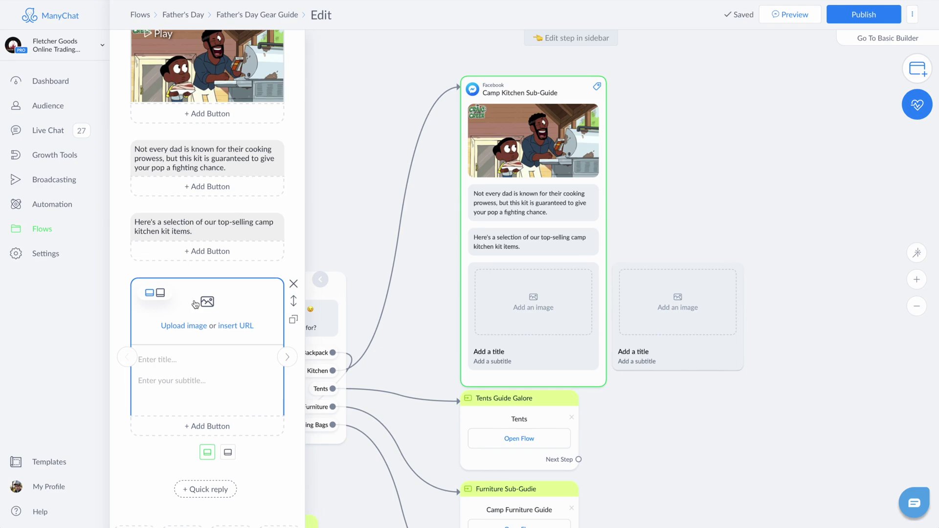
{"action": "mouse_move", "coordinate": [534, 172]}
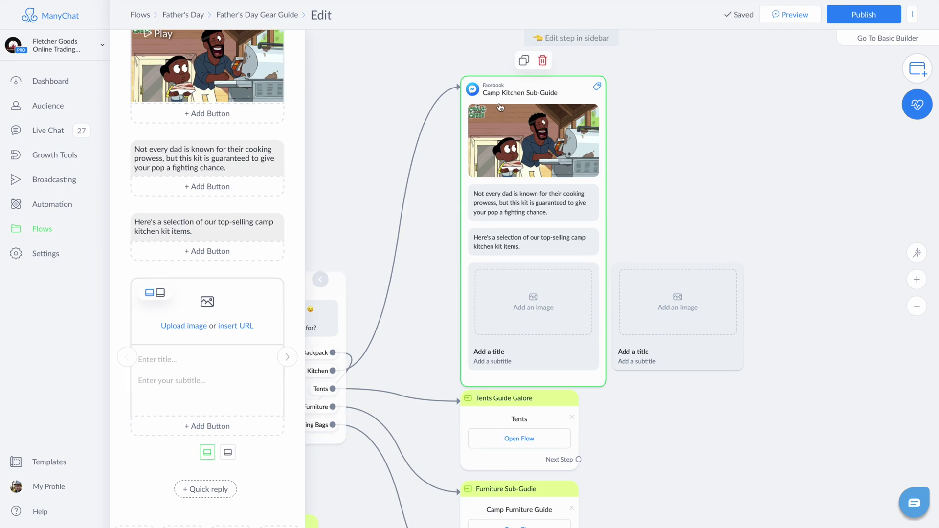
{"action": "scroll", "coordinate": [500, 108], "scroll_direction": "up", "scroll_amount": 2}
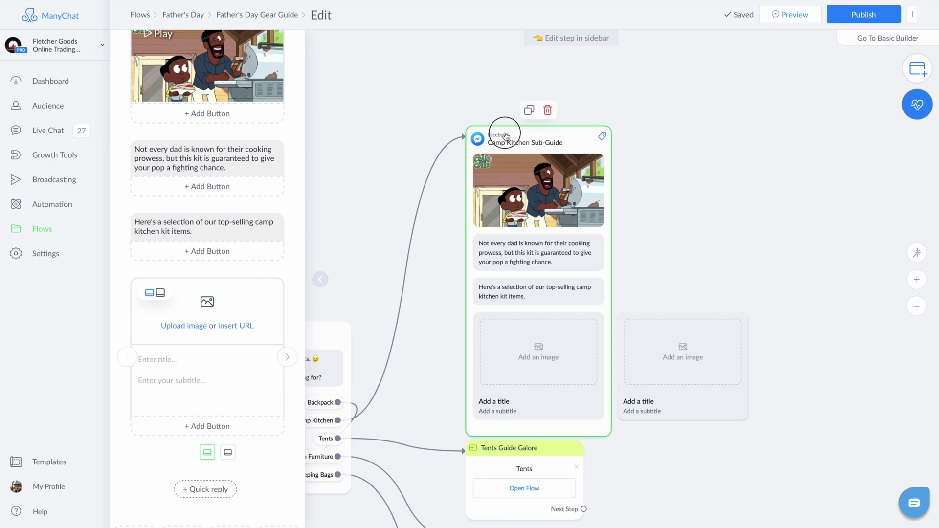
{"action": "left_click_drag", "start_coordinate": [505, 137], "coordinate": [497, 113]}
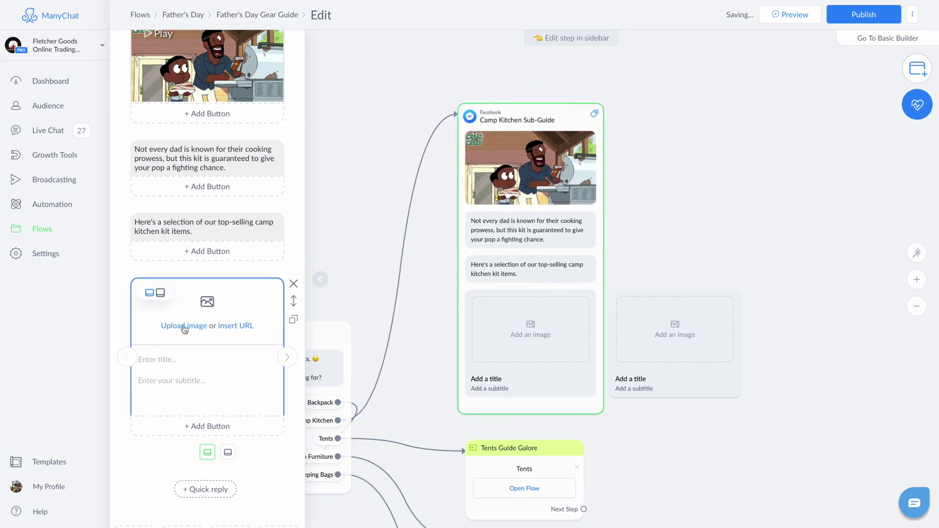
{"action": "left_click", "coordinate": [173, 360]}
{"action": "type", "text": "Titanium"}
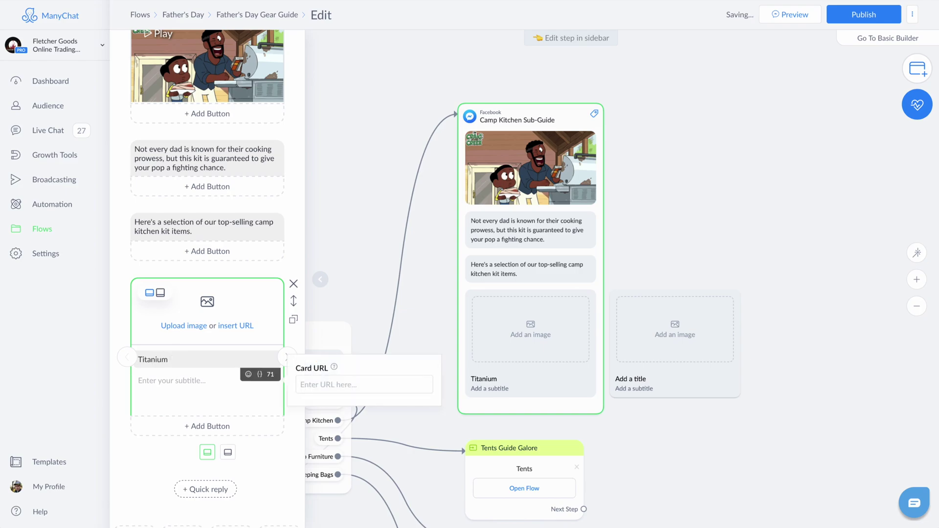
{"action": "type", "text": "Camp Kettle"}
{"action": "left_click", "coordinate": [169, 383]}
{"action": "type", "text": "Lean and mean, this lightweight camping kettle is ready to take years of abuse."}
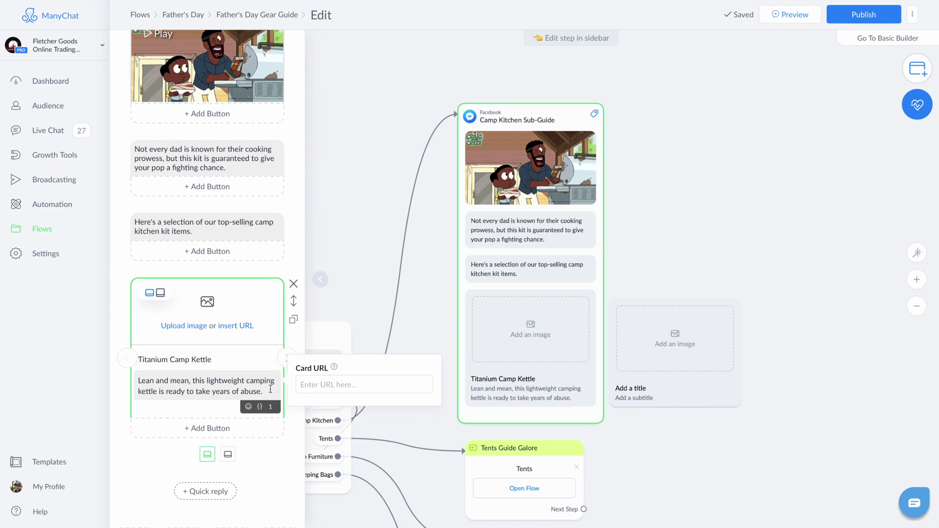
{"action": "left_click", "coordinate": [237, 328]}
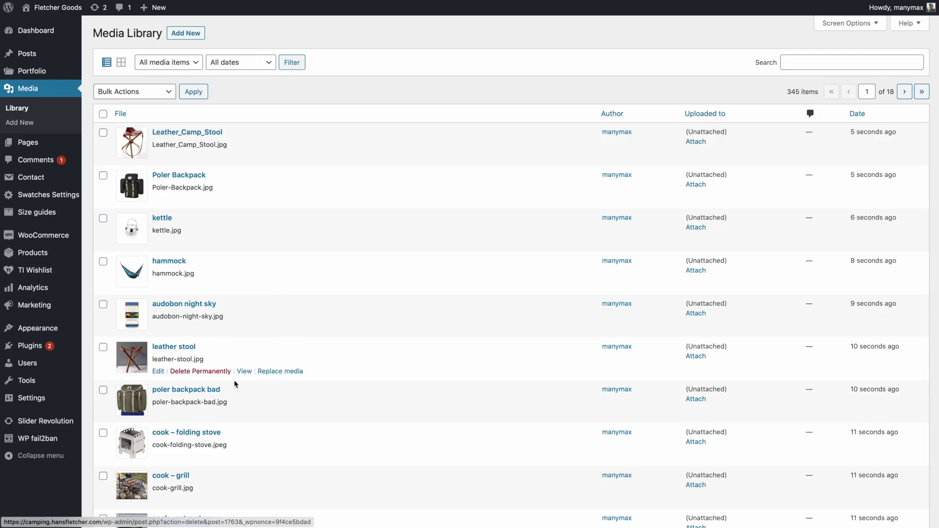
{"action": "scroll", "coordinate": [234, 383], "scroll_direction": "down", "scroll_amount": 1}
{"action": "scroll", "coordinate": [235, 383], "scroll_direction": "down", "scroll_amount": 4}
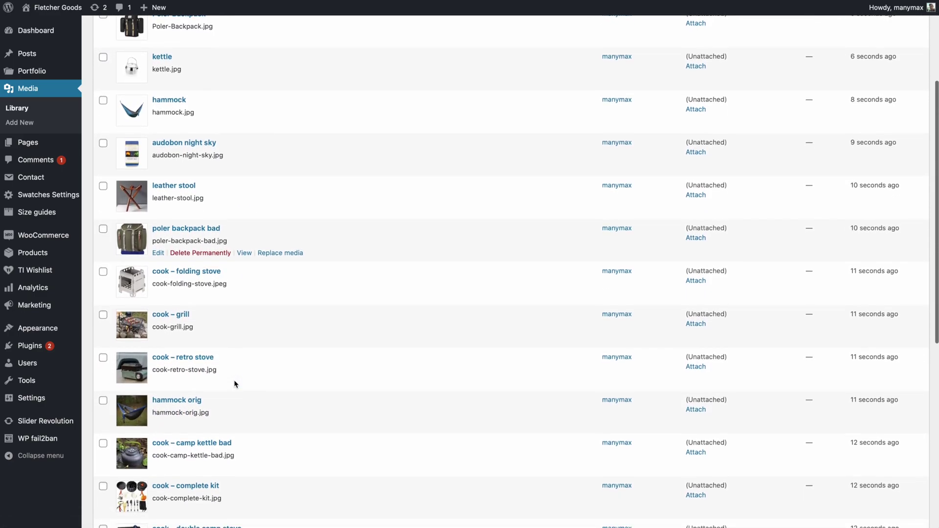
{"action": "scroll", "coordinate": [236, 383], "scroll_direction": "down", "scroll_amount": 1}
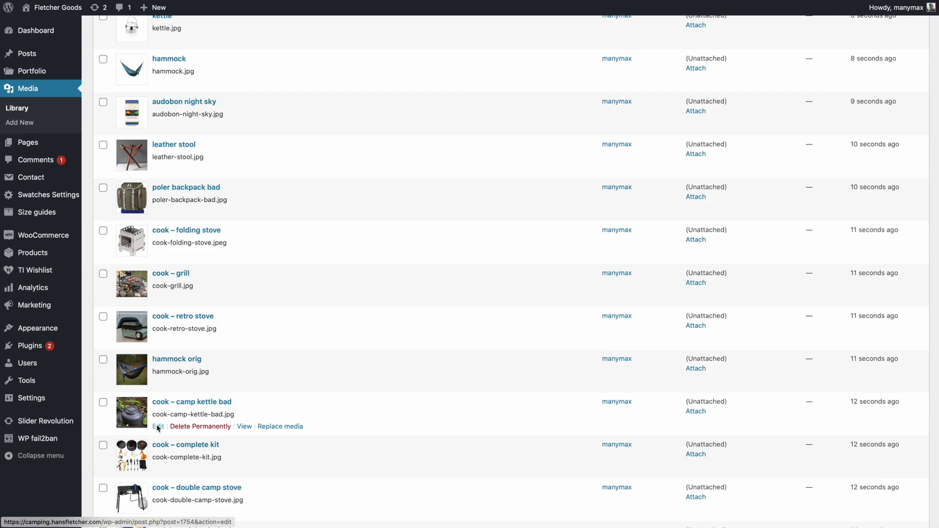
Open the cook – camp kettle bad image details and select its File URL
{"action": "left_click", "coordinate": [158, 428]}
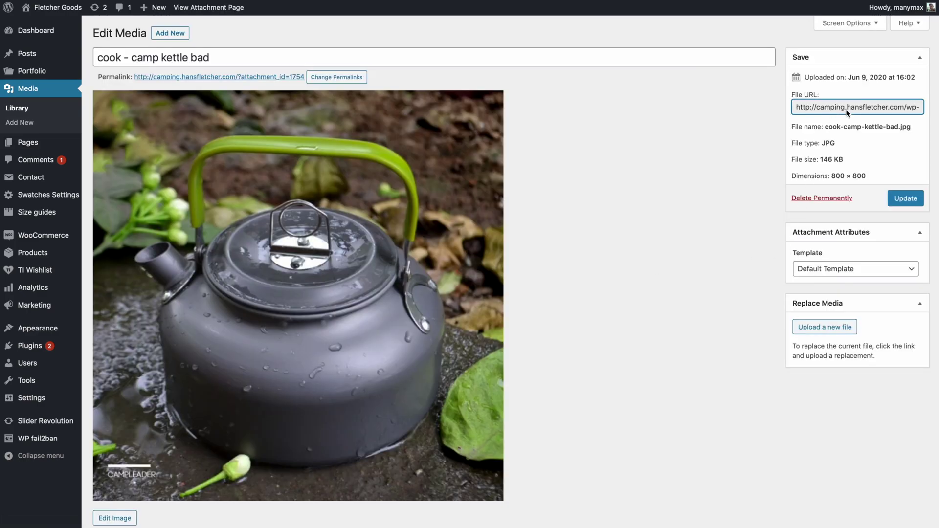
{"action": "left_click", "coordinate": [847, 112]}
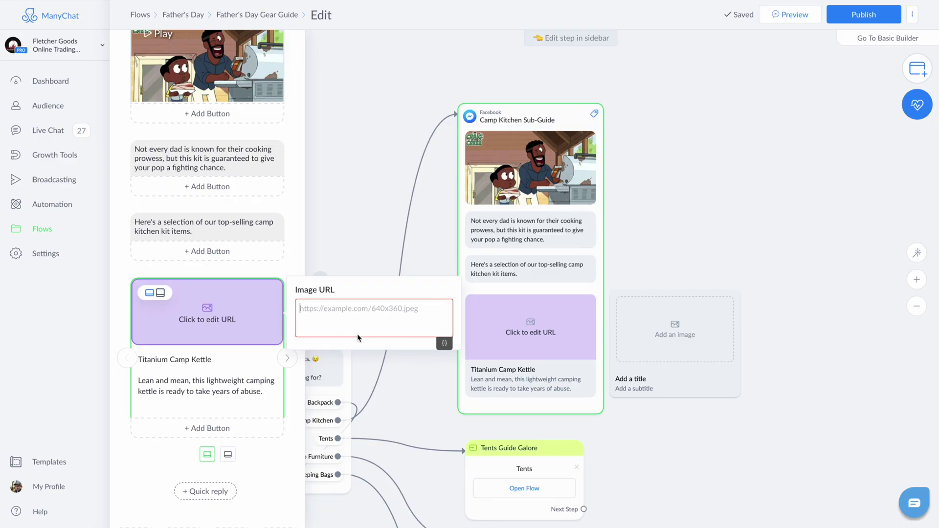
Paste the kettle image URL and add a Buy Now button that opens the store website
{"action": "type", "text": "http://camping.hansfletcher.com/wp-content/uploads/2020/06/cook-camp-kettle-bad.jpg"}
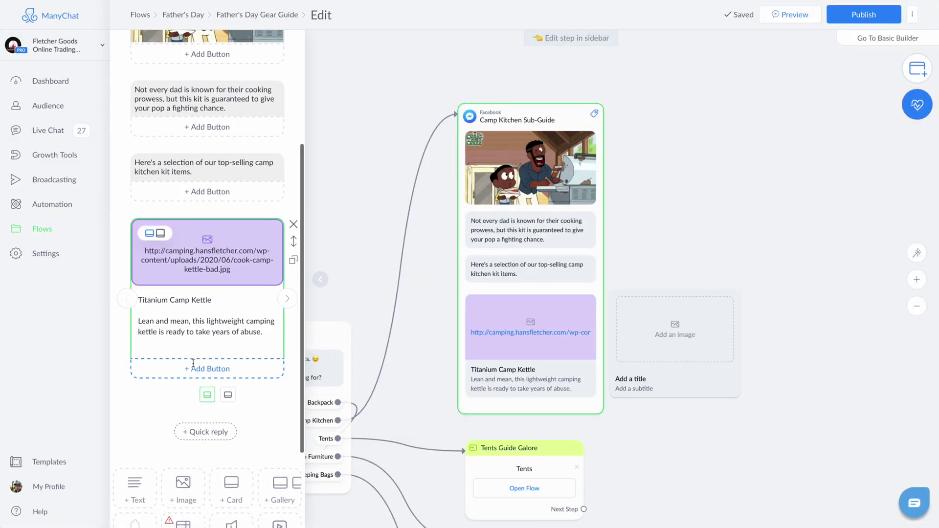
{"action": "left_click", "coordinate": [246, 368]}
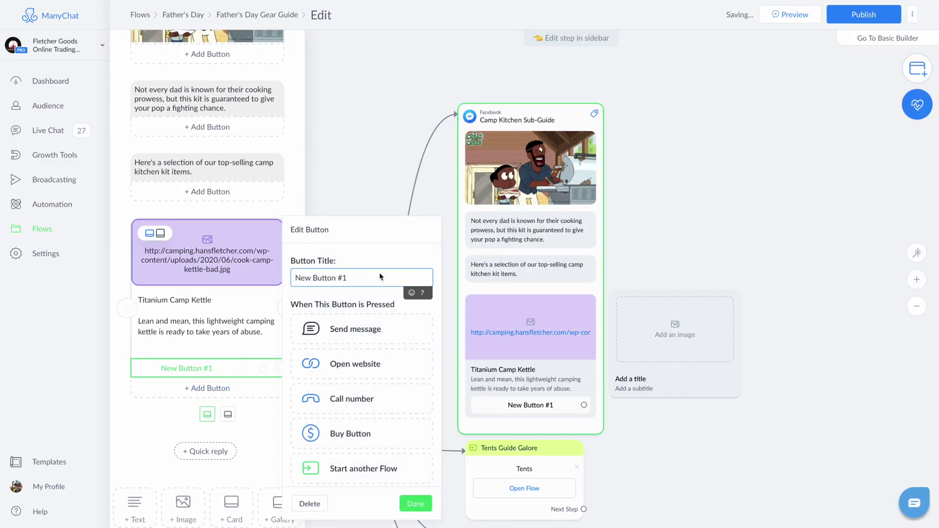
{"action": "key", "text": "ctrl+a"}
{"action": "type", "text": "Bu"}
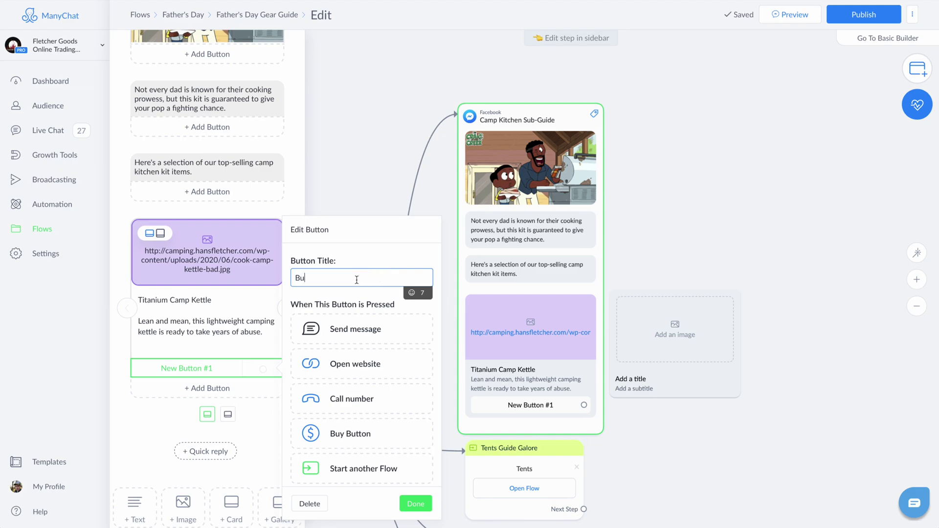
{"action": "type", "text": "y Now"}
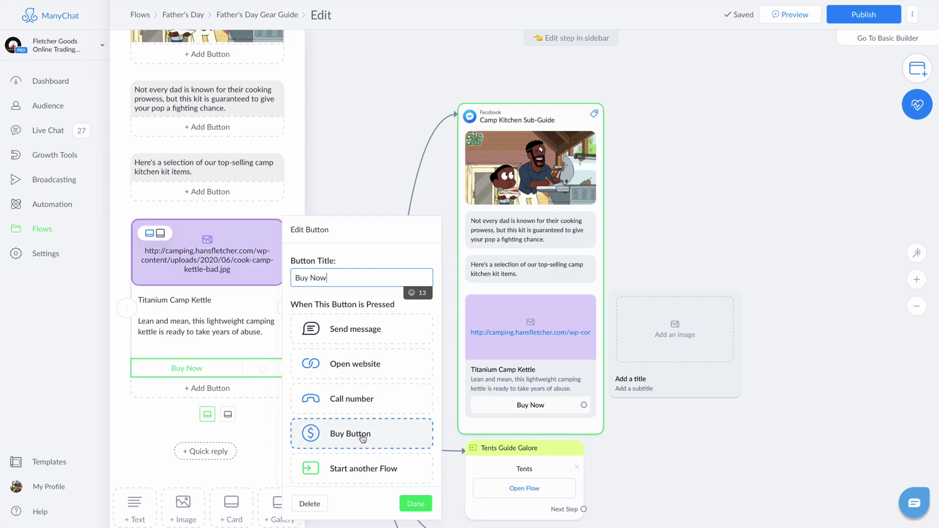
{"action": "left_click", "coordinate": [356, 366]}
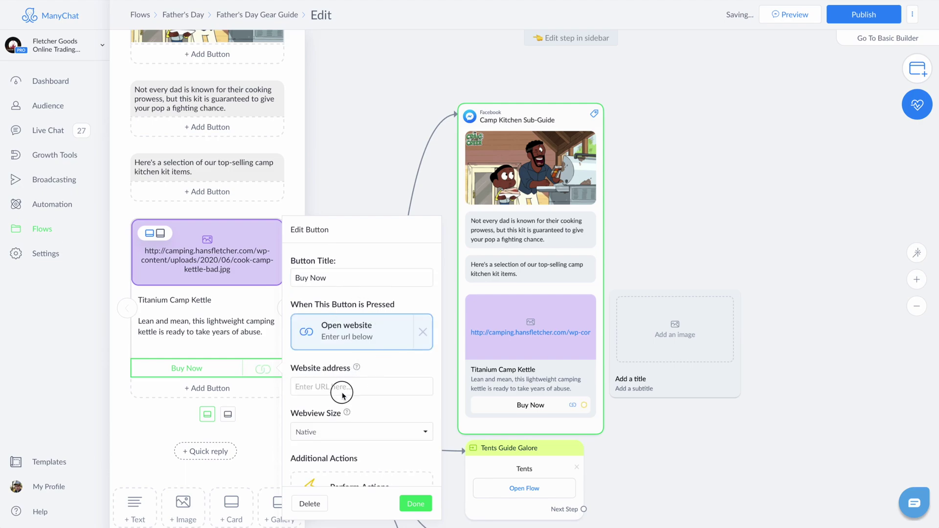
{"action": "left_click", "coordinate": [351, 388]}
{"action": "type", "text": "http"}
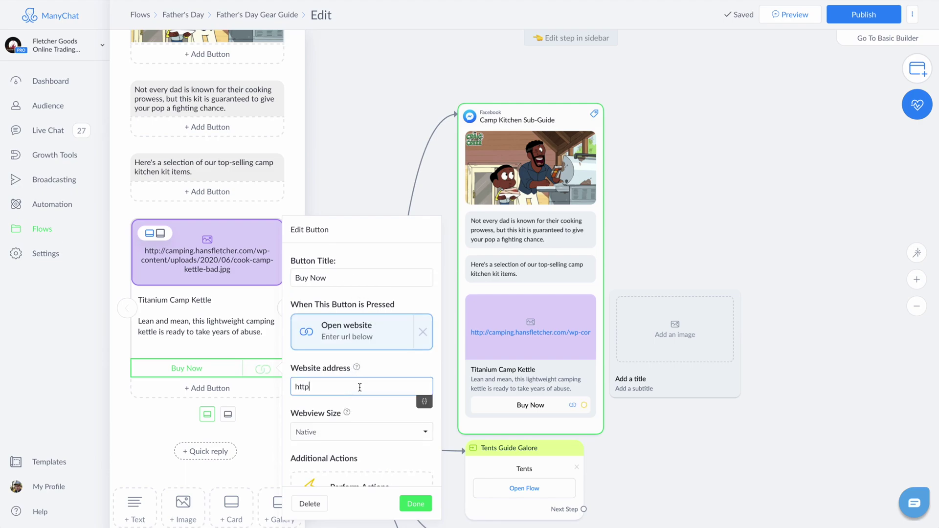
{"action": "type", "text": "s://camping.h"}
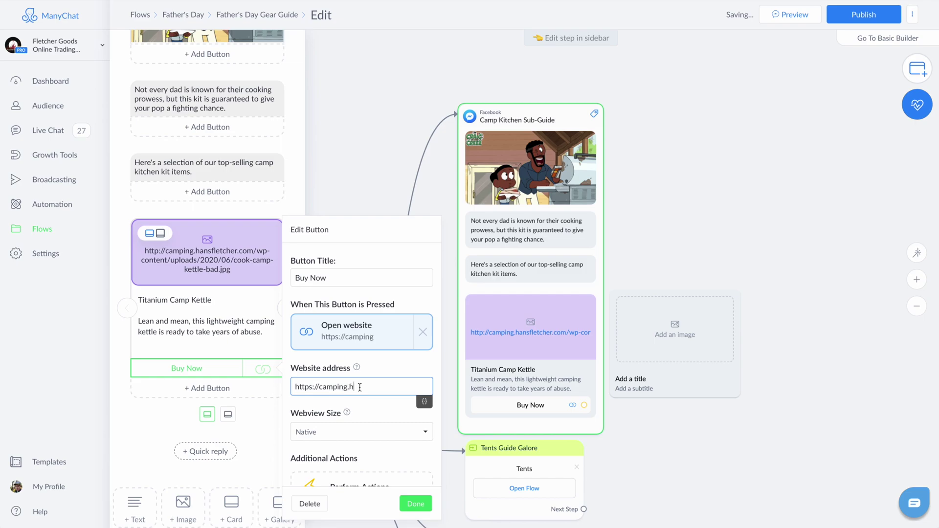
{"action": "type", "text": "o"}
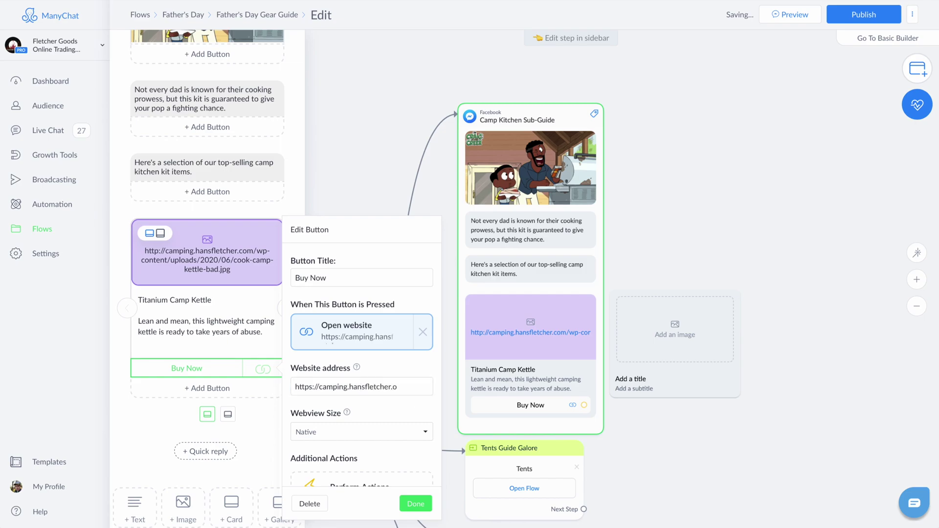
{"action": "left_click", "coordinate": [415, 503]}
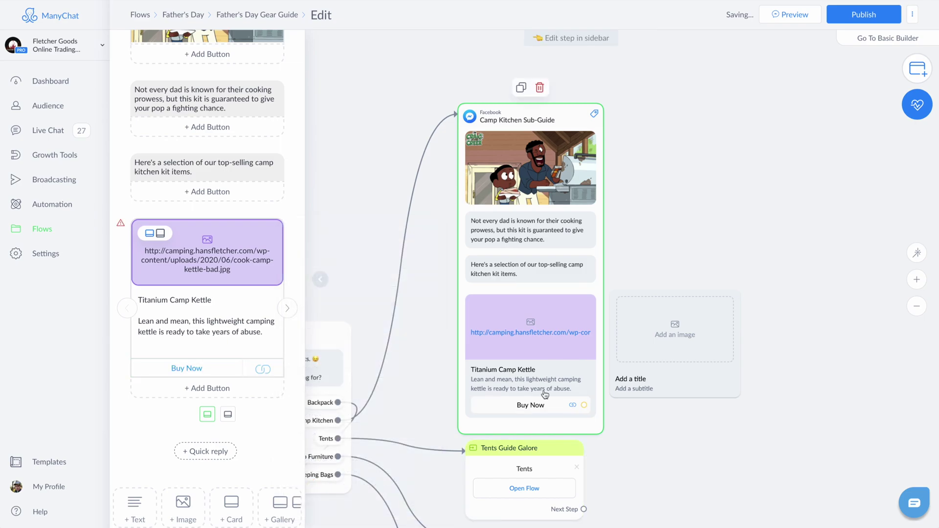
Attach a Perform Actions step to the Buy Now button
{"action": "mouse_move", "coordinate": [535, 371]}
{"action": "left_mouse_down"}
{"action": "mouse_move", "coordinate": [524, 338]}
{"action": "mouse_move", "coordinate": [538, 357]}
{"action": "left_mouse_up"}
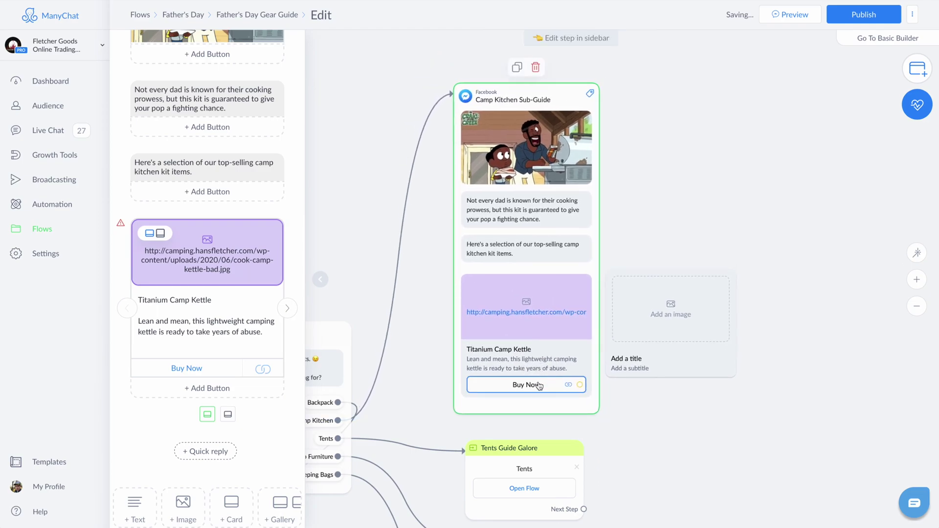
{"action": "left_click", "coordinate": [536, 384]}
{"action": "scroll", "coordinate": [379, 387], "scroll_direction": "down", "scroll_amount": 1}
{"action": "left_click", "coordinate": [352, 470]}
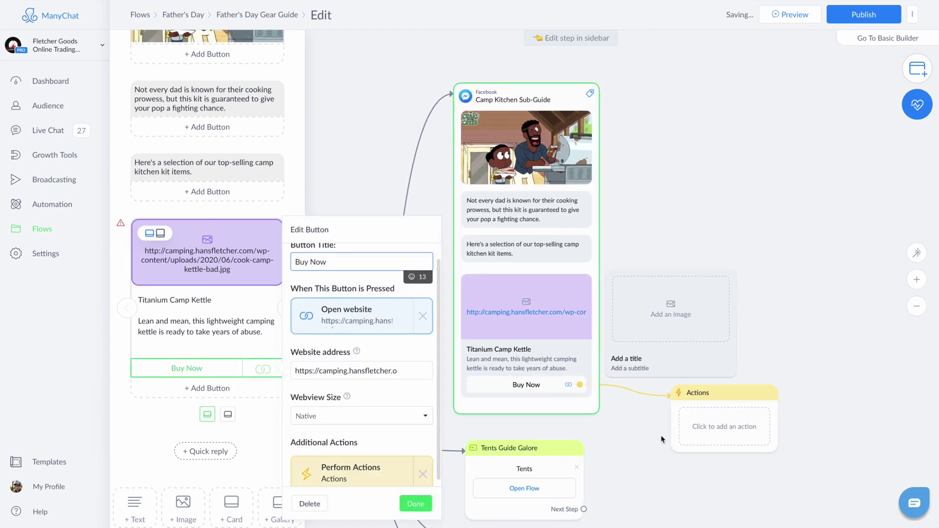
{"action": "left_click", "coordinate": [708, 426]}
In the Actions step, add a Log Conversion Event action naming a new event Buy Now Click
{"action": "left_click_drag", "start_coordinate": [708, 426], "coordinate": [675, 460]}
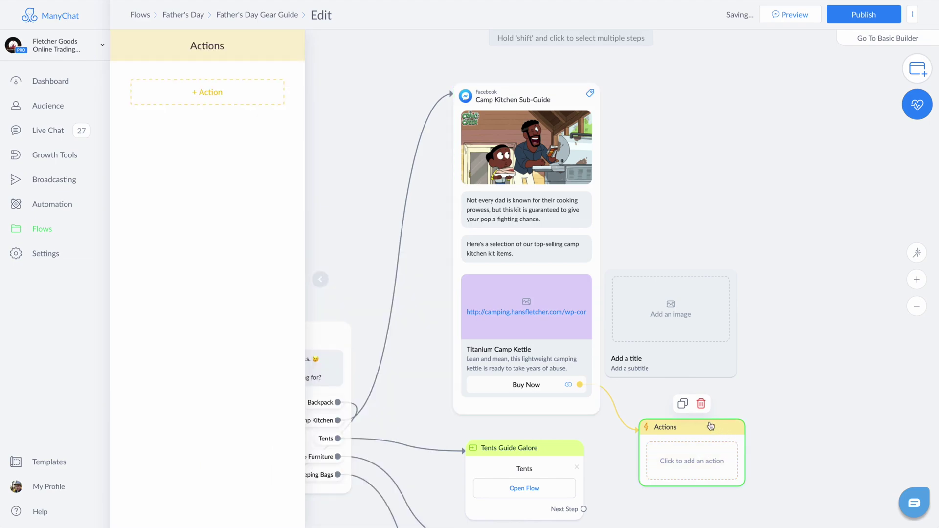
{"action": "left_click", "coordinate": [199, 92]}
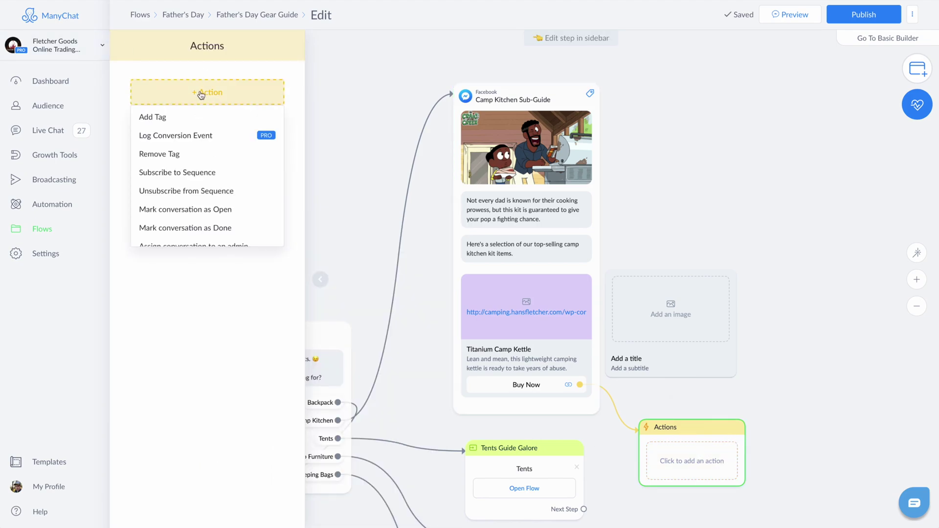
{"action": "left_click", "coordinate": [194, 141]}
{"action": "left_click", "coordinate": [206, 106]}
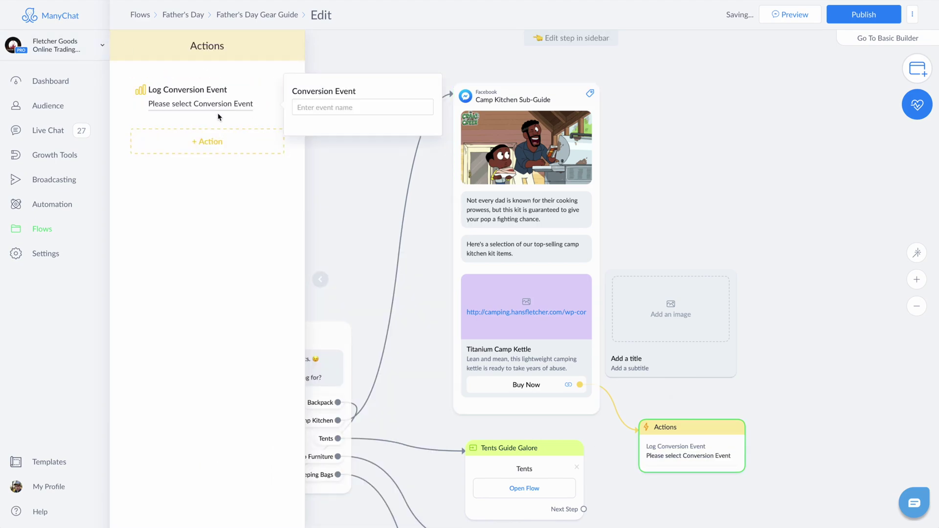
{"action": "left_click", "coordinate": [328, 109]}
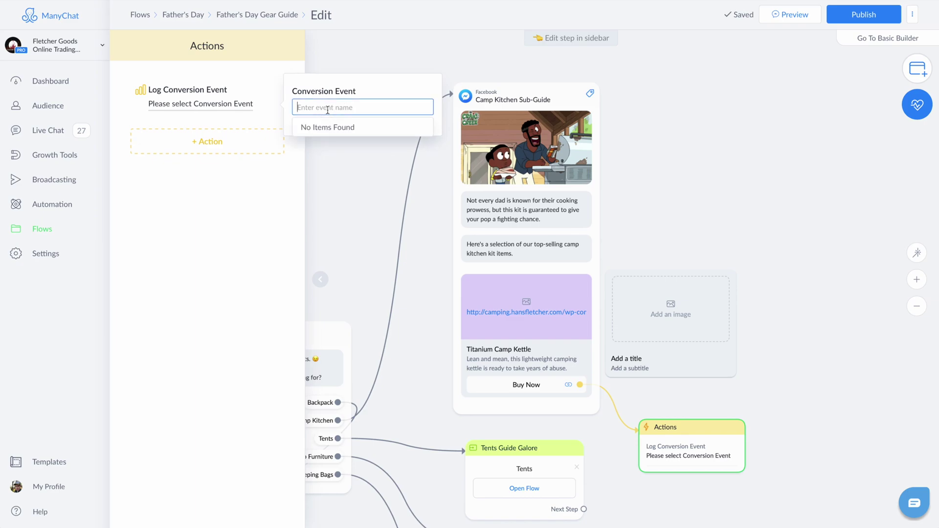
{"action": "type", "text": "Buy N"}
{"action": "type", "text": "ck"}
{"action": "key", "text": "Return"}
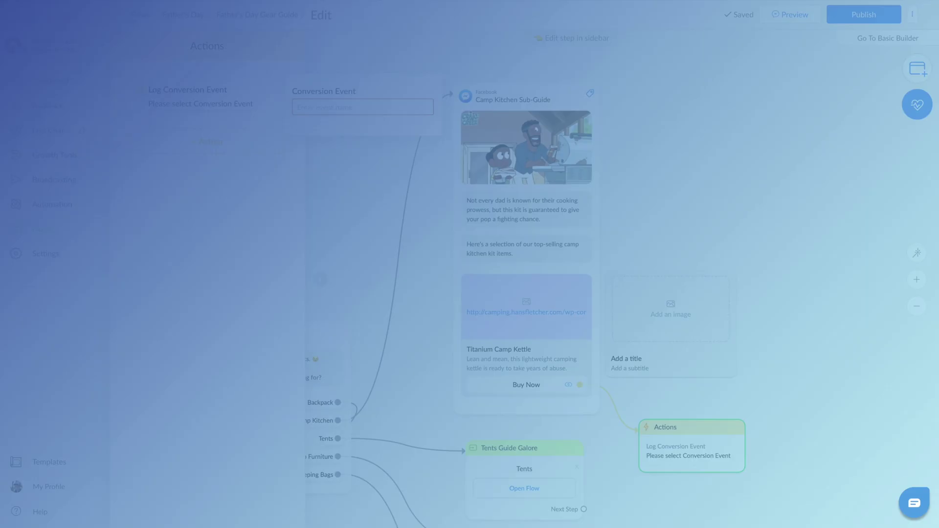
Give the Buy Now Click event a description, mark it revenue-generating and create it
{"action": "left_click", "coordinate": [443, 123]}
{"action": "type", "text": "Links to external page for purchase"}
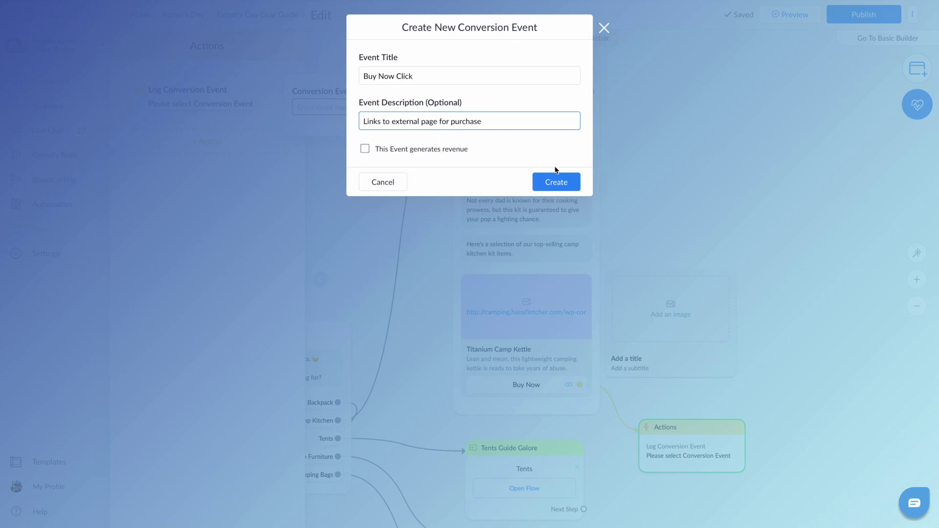
{"action": "left_click", "coordinate": [444, 151]}
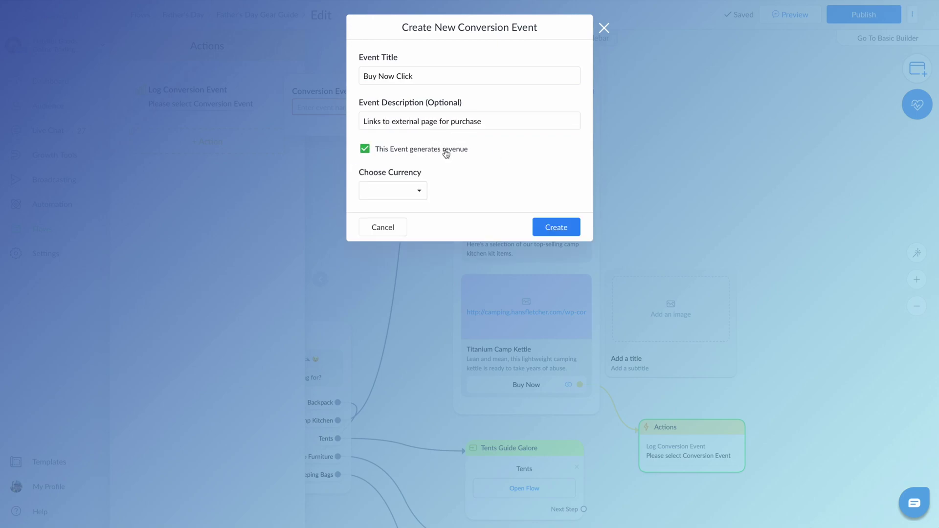
{"action": "left_click", "coordinate": [550, 230]}
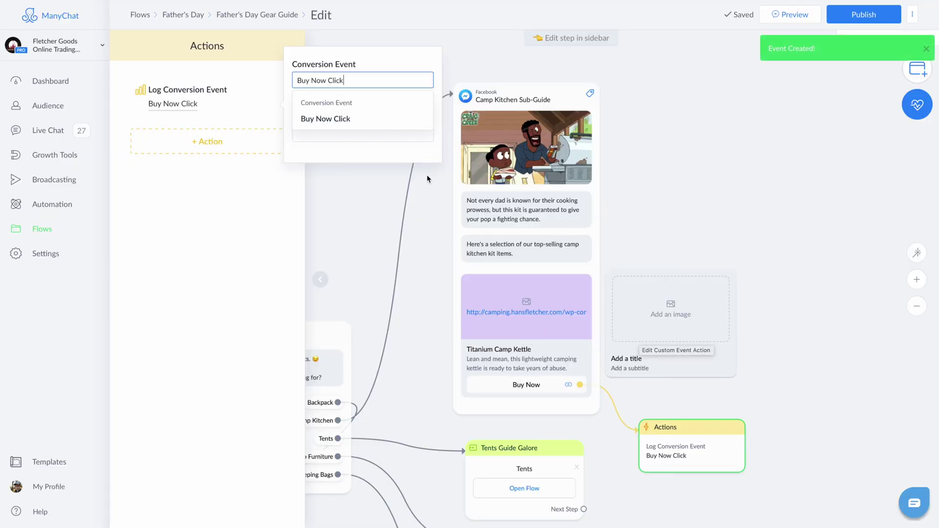
{"action": "left_click", "coordinate": [252, 220]}
Add the Complete Camp Kitchen and stove gallery cards with titles and subtitles
{"action": "left_click", "coordinate": [562, 336]}
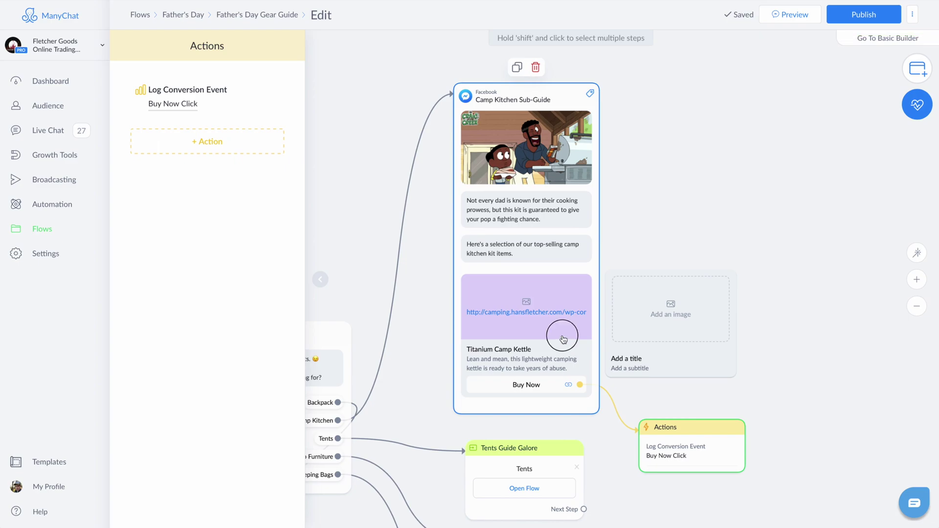
{"action": "scroll", "coordinate": [188, 431], "scroll_direction": "down", "scroll_amount": 1}
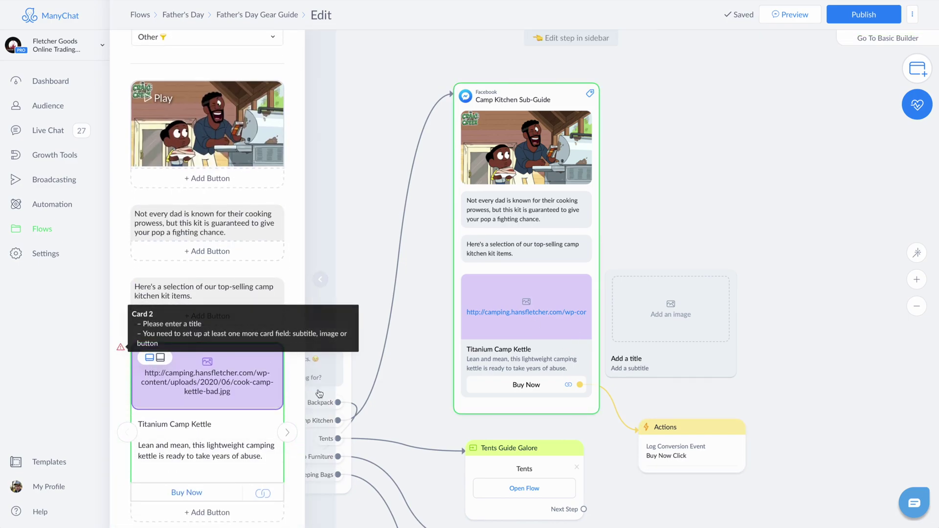
{"action": "mouse_move", "coordinate": [207, 411]}
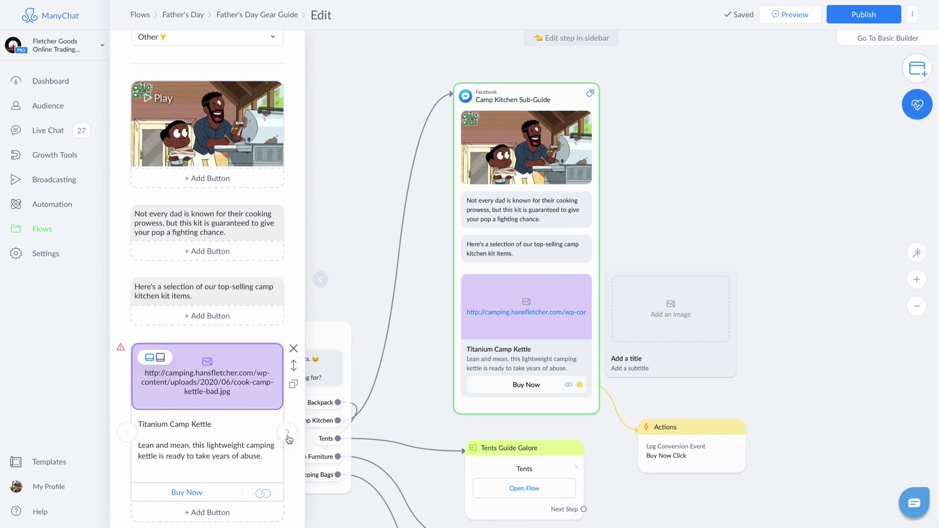
{"action": "left_click", "coordinate": [287, 432]}
{"action": "left_click", "coordinate": [170, 425]}
{"action": "type", "text": "Coppm"}
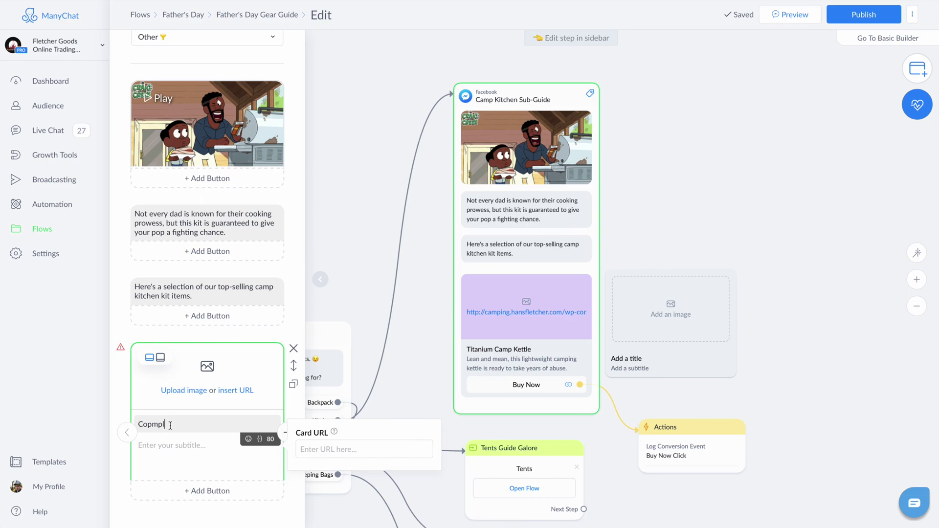
{"action": "key", "text": "BackSpace"}
{"action": "key", "text": "BackSpace"}
{"action": "key", "text": "BackSpace"}
{"action": "type", "text": "tchen"}
{"action": "key", "text": "Tab"}
{"action": "type", "text": "Lightweight and "}
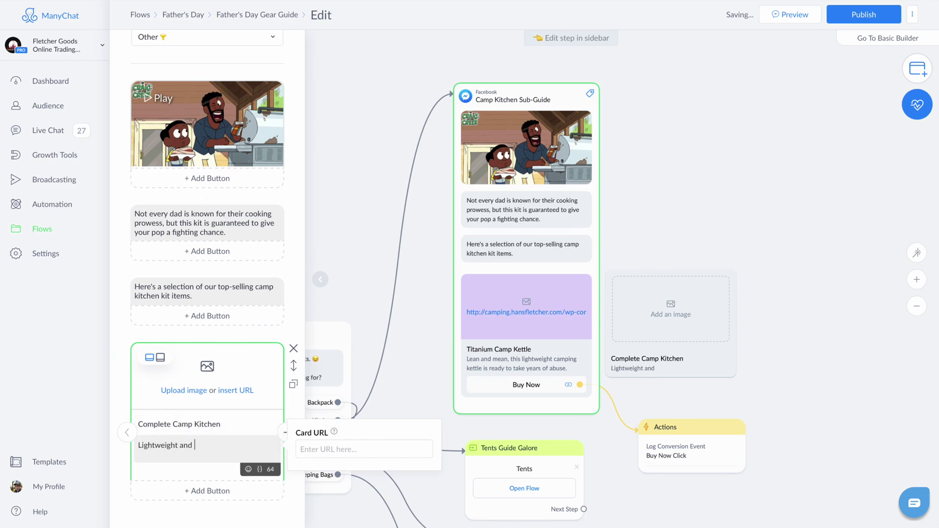
{"action": "type", "text": "robust, this complete camp kitchen is the whole kit and kaboodle."}
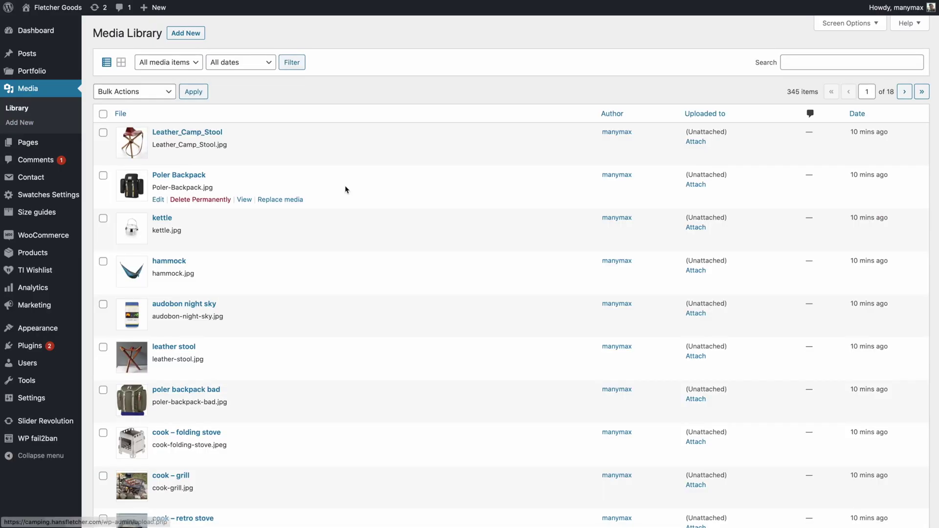
{"action": "scroll", "coordinate": [156, 411], "scroll_direction": "down", "scroll_amount": 5}
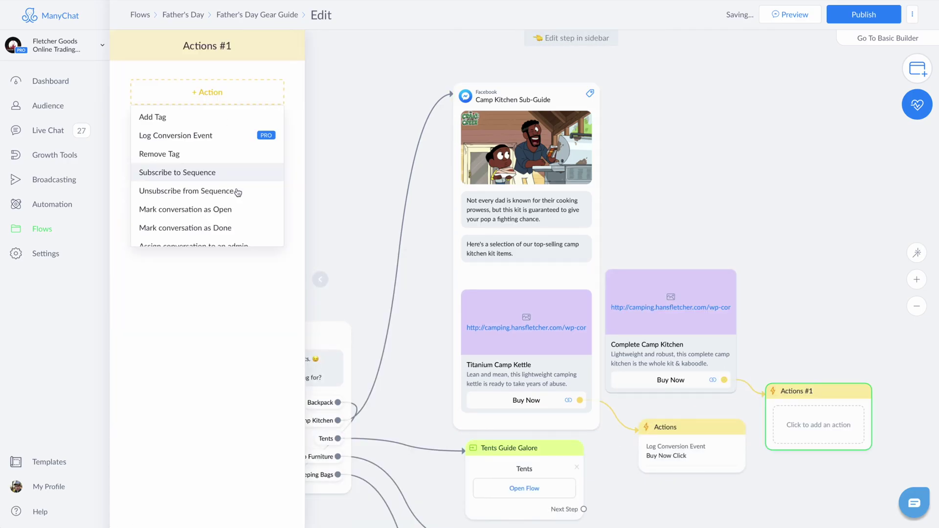
{"action": "type", "text": "Weber 590g Dual Burner Outdoor Stove"}
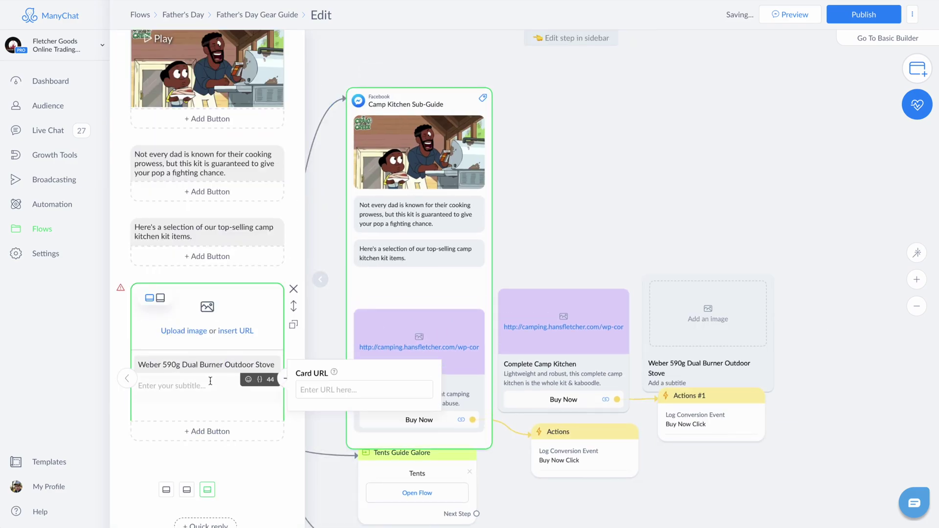
{"action": "key", "text": "Tab"}
{"action": "type", "text": "Fantastic for cooking up grub for a whole crowd...or just your family. This"}
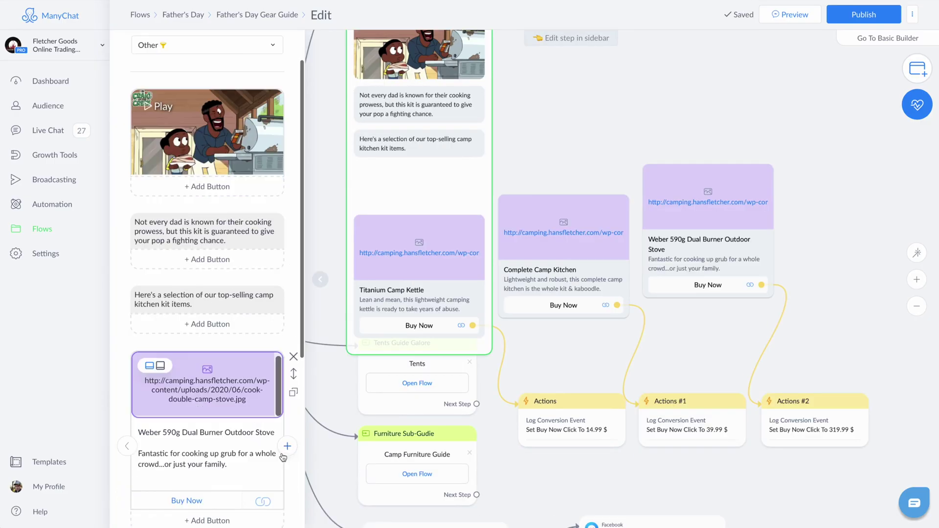
Add the remaining cards through Coleman Fuel Retro-Style Stove with their subtitles
{"action": "left_click", "coordinate": [287, 445]}
{"action": "type", "text": "Titanium Folding Stove"}
{"action": "key", "text": "Tab"}
{"action": "type", "text": "When"}
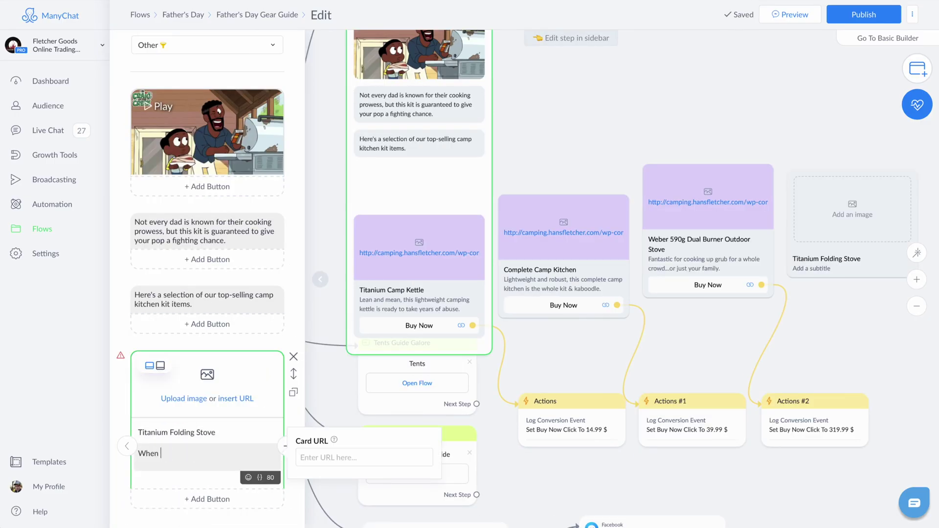
{"action": "type", "text": " weight & volume are key, a folding stove is where it's at. Just add fire."}
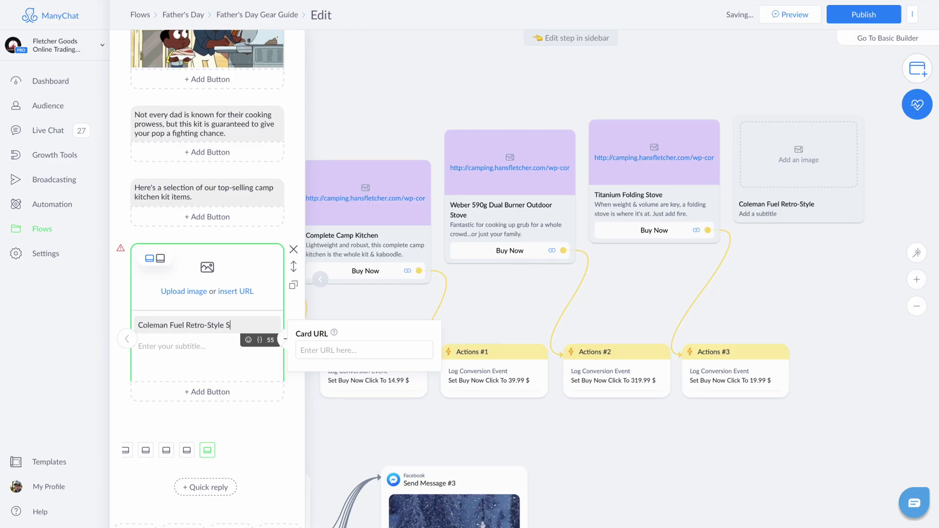
{"action": "type", "text": "ve"}
{"action": "key", "text": "Tab"}
{"action": "type", "text": "Made t"}
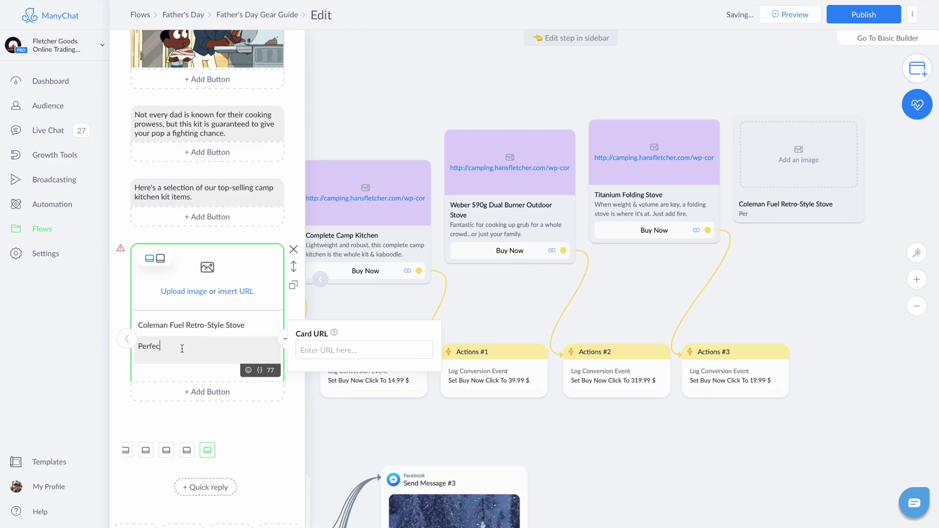
{"action": "type", "text": "o look like grandpa's old-school white fuel stove, this stove"}
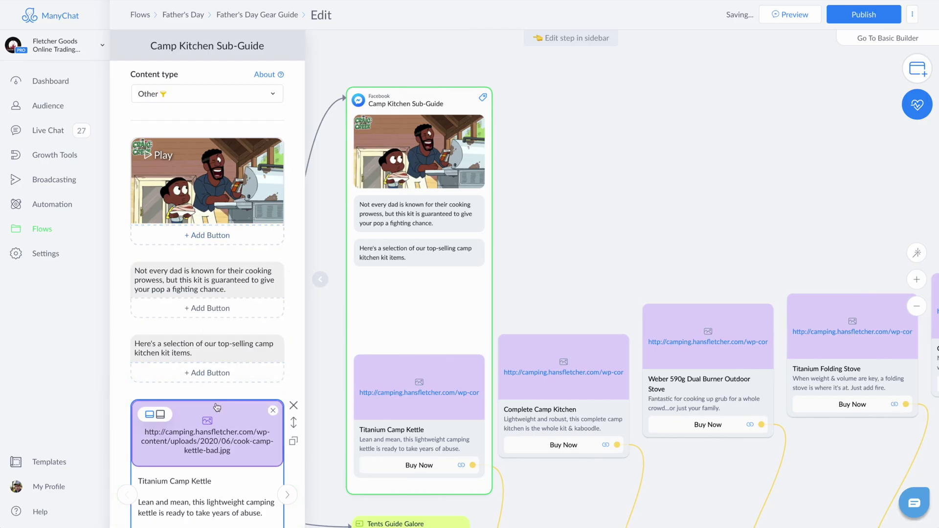
{"action": "left_click", "coordinate": [539, 307]}
Publish the Father's Day Gear Guide flow and review the gallery and Buy Now actions on the canvas
{"action": "left_click_drag", "start_coordinate": [646, 275], "coordinate": [520, 243]}
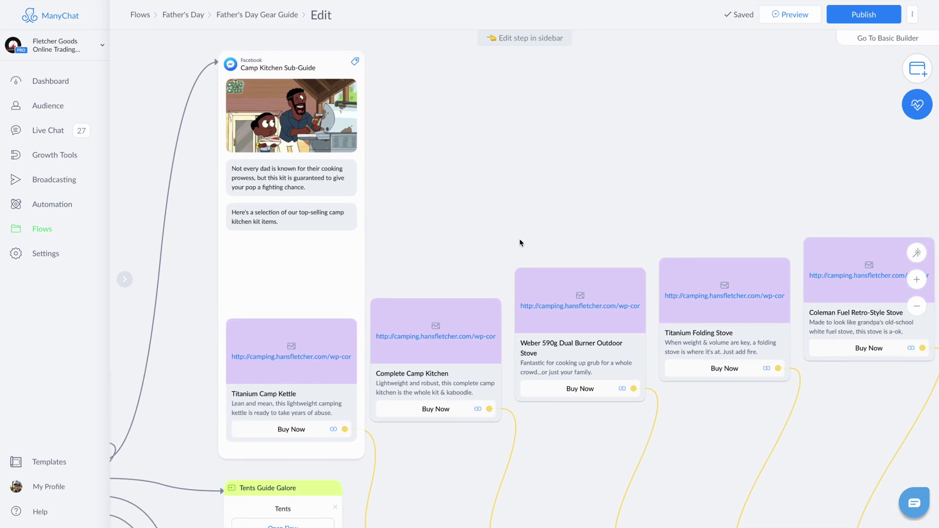
{"action": "left_click", "coordinate": [874, 7]}
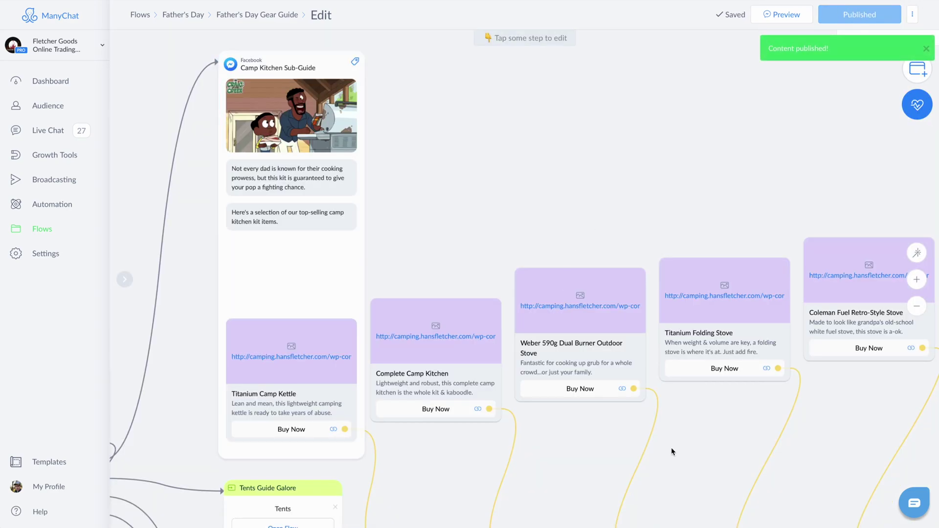
{"action": "left_click_drag", "start_coordinate": [742, 479], "coordinate": [704, 371]}
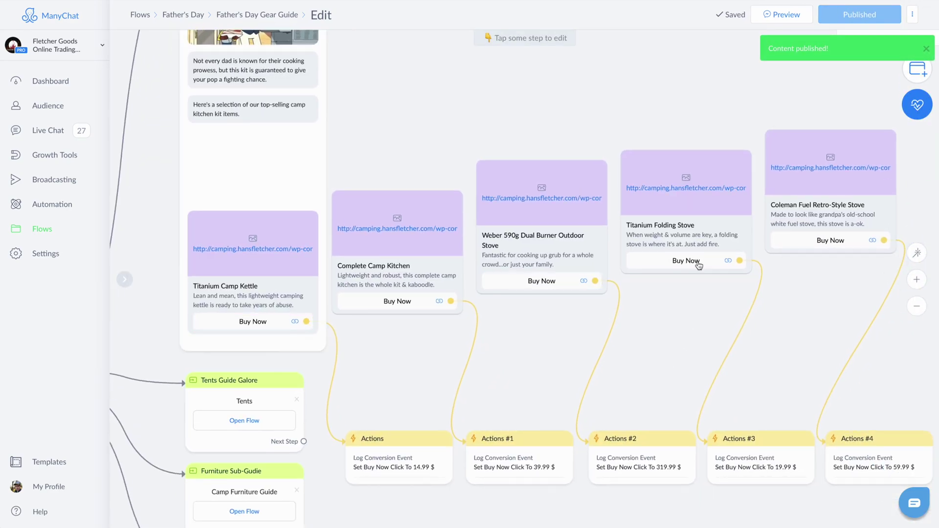
{"action": "left_click_drag", "start_coordinate": [155, 224], "coordinate": [248, 239]}
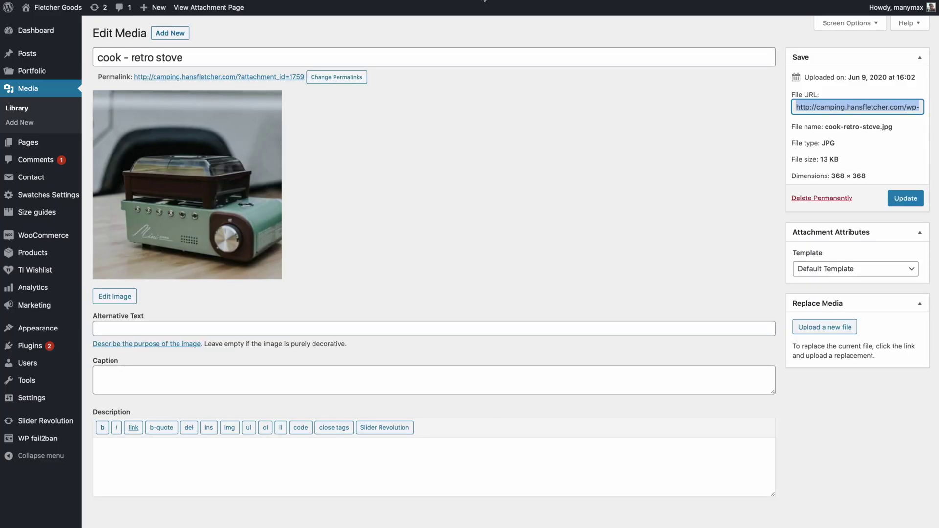
Return to the WordPress Media Library list
{"action": "left_click", "coordinate": [27, 112]}
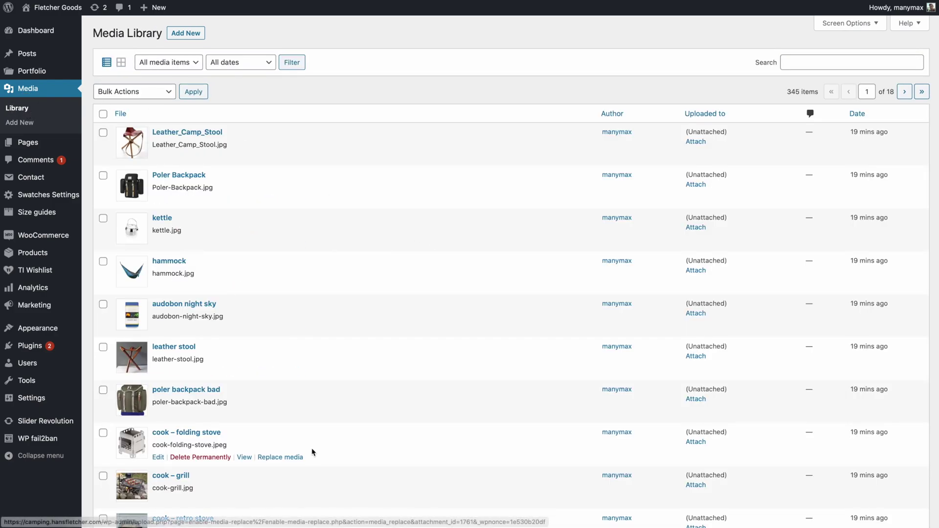
{"action": "scroll", "coordinate": [312, 452], "scroll_direction": "down", "scroll_amount": 5}
{"action": "scroll", "coordinate": [312, 452], "scroll_direction": "down", "scroll_amount": 1}
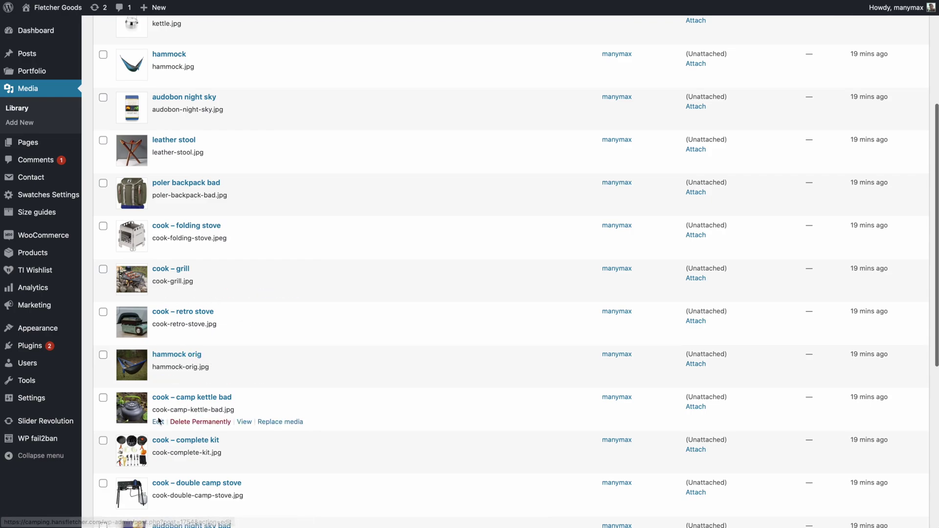
{"action": "scroll", "coordinate": [156, 425], "scroll_direction": "down", "scroll_amount": 2}
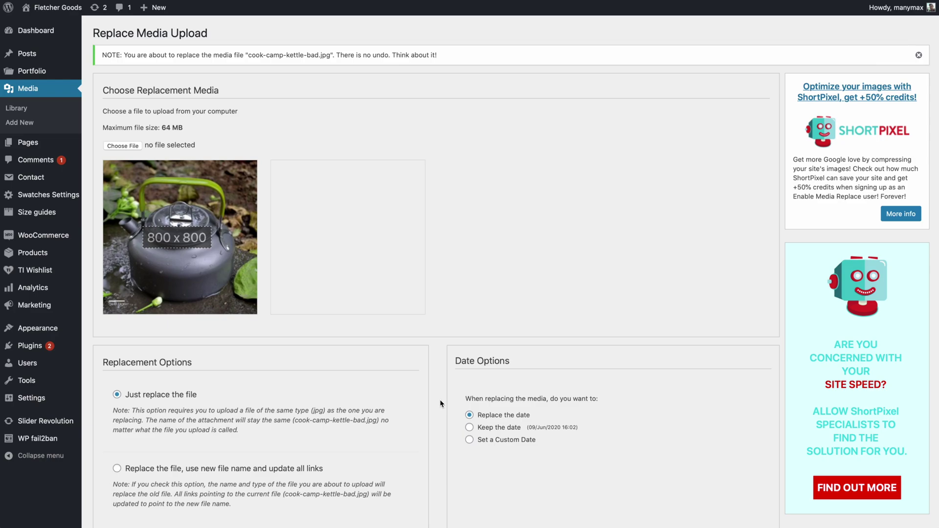
{"action": "scroll", "coordinate": [291, 326], "scroll_direction": "down", "scroll_amount": 2}
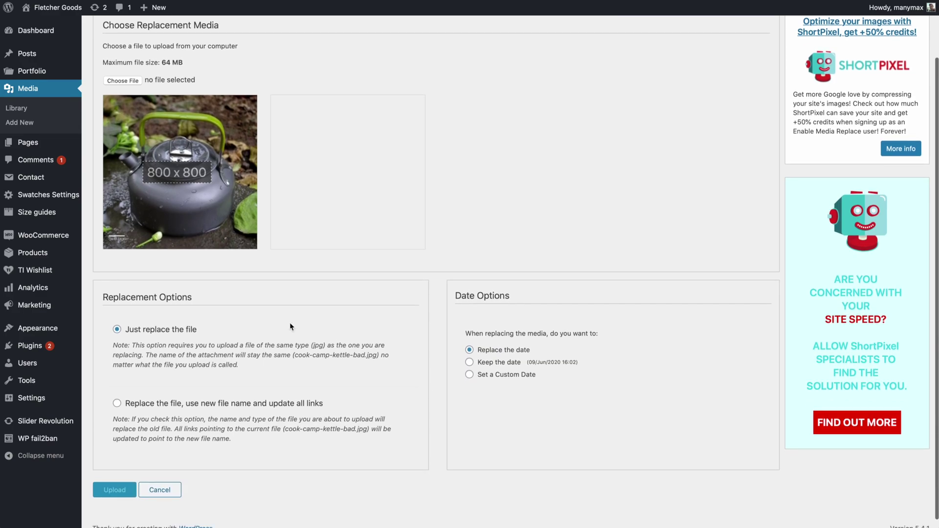
Review the note that the replacement keeps the file name cook-camp-kettle-bad.jpg
{"action": "left_click_drag", "start_coordinate": [173, 346], "coordinate": [255, 359]}
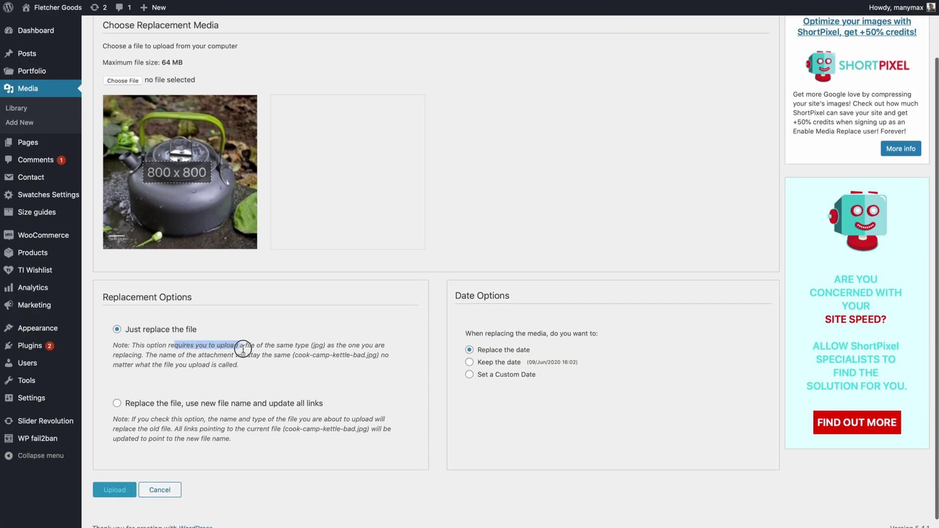
{"action": "left_click", "coordinate": [277, 352]}
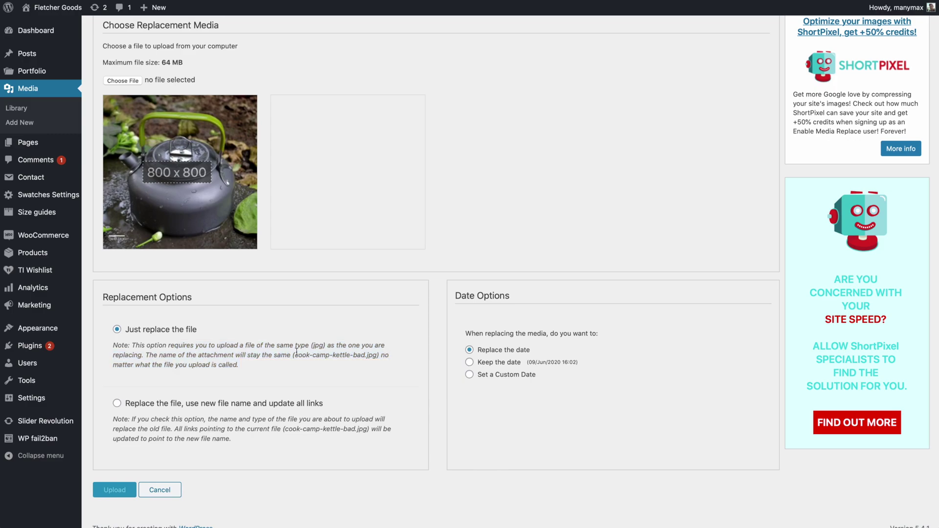
{"action": "left_click_drag", "start_coordinate": [293, 355], "coordinate": [381, 352]}
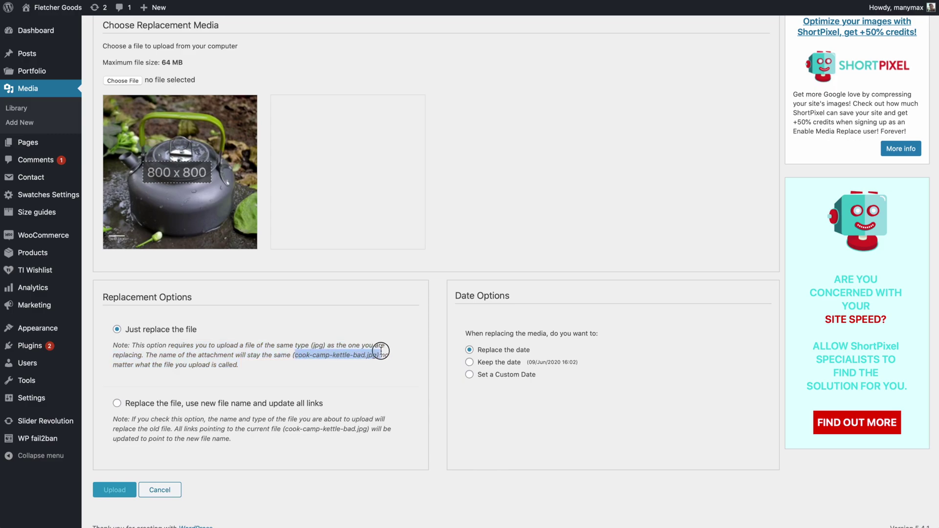
{"action": "left_click", "coordinate": [415, 350]}
{"action": "scroll", "coordinate": [452, 351], "scroll_direction": "up", "scroll_amount": 2}
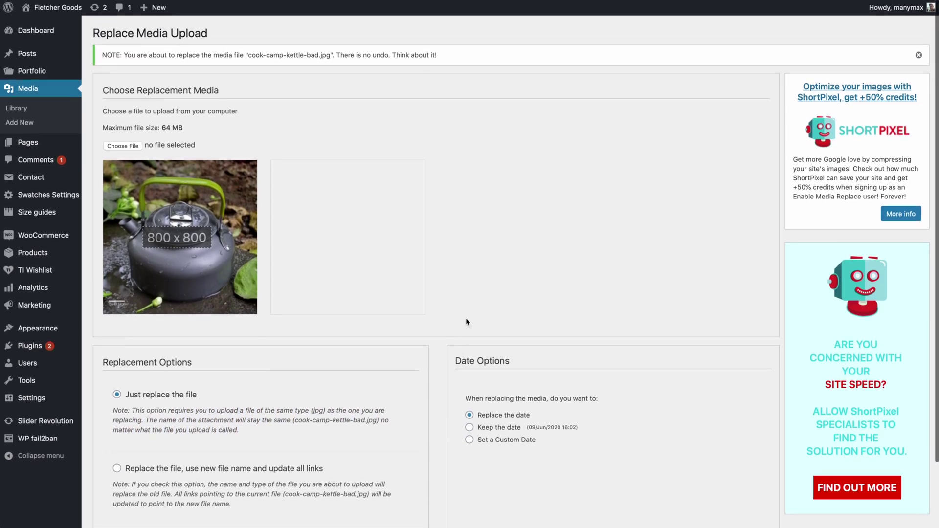
Choose the kettle photo from Replacement Product Images and upload it as the replacement
{"action": "left_click", "coordinate": [123, 146]}
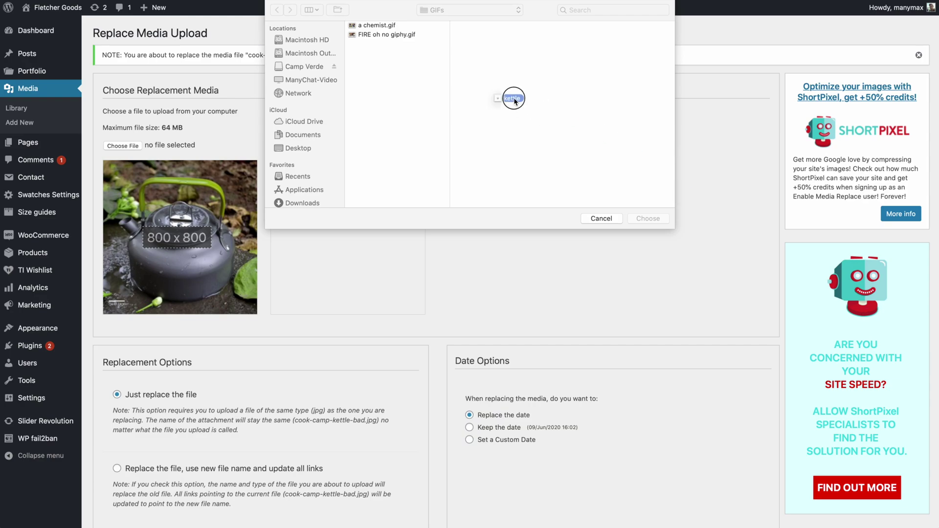
{"action": "left_click_drag", "start_coordinate": [514, 99], "coordinate": [508, 101]}
{"action": "left_click", "coordinate": [649, 221]}
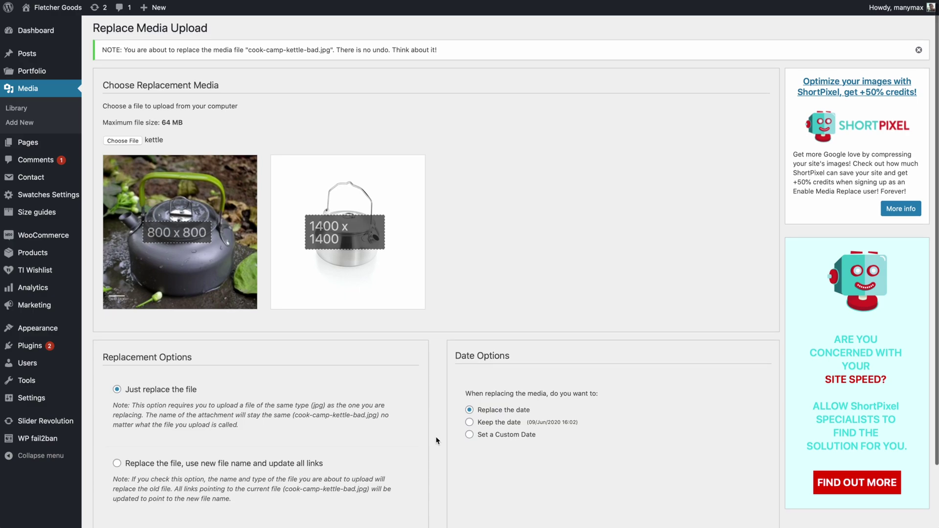
{"action": "scroll", "coordinate": [435, 439], "scroll_direction": "down", "scroll_amount": 2}
{"action": "left_click", "coordinate": [115, 485]}
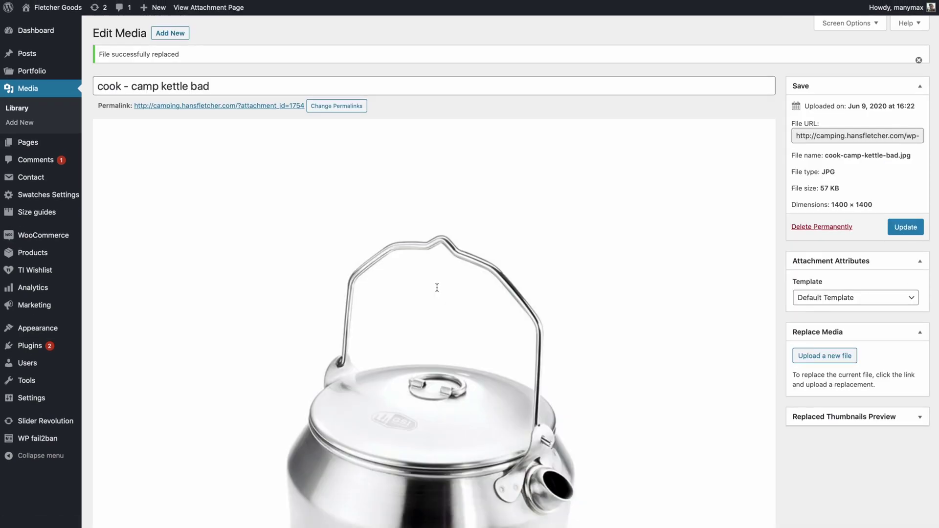
{"action": "scroll", "coordinate": [436, 289], "scroll_direction": "down", "scroll_amount": 1}
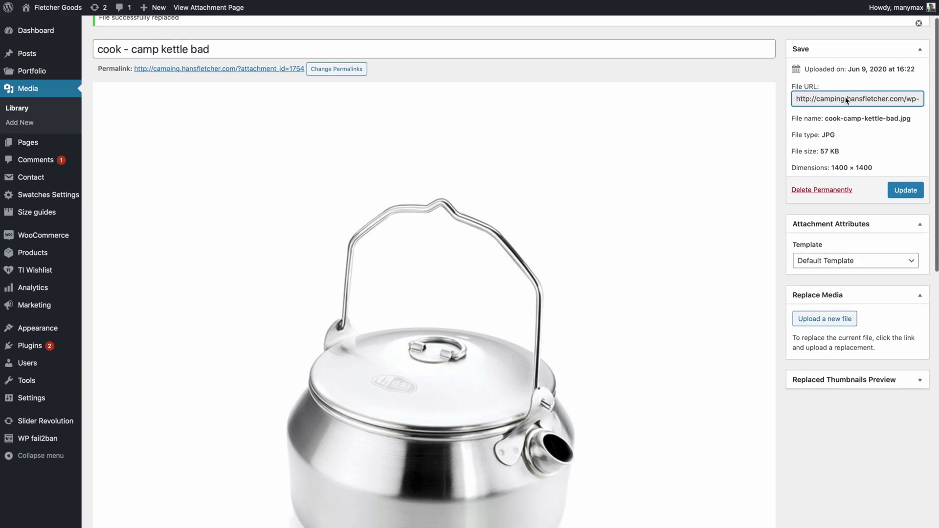
{"action": "key", "text": "End"}
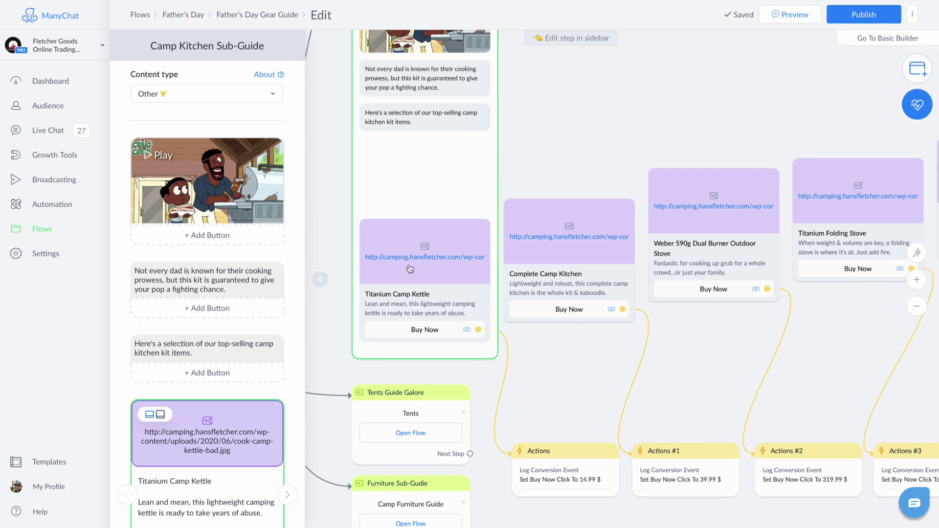
{"action": "left_click", "coordinate": [232, 447]}
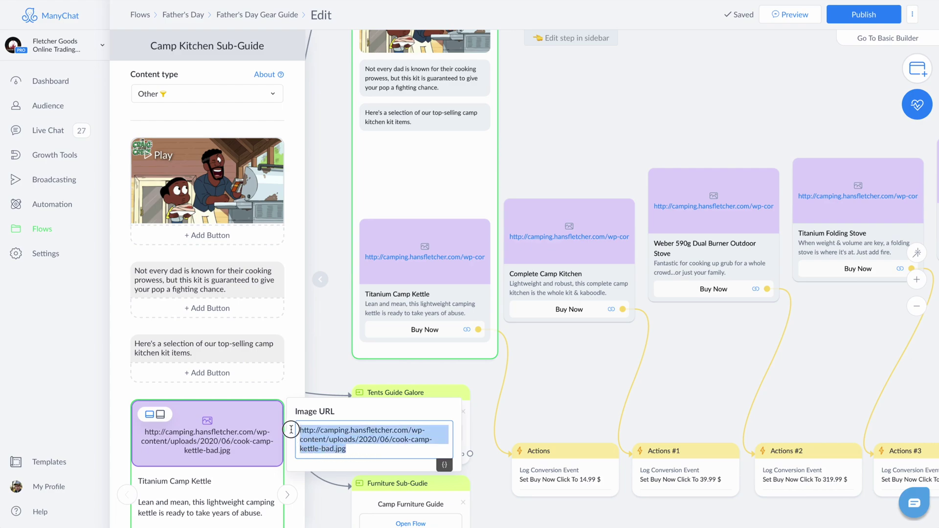
{"action": "left_click", "coordinate": [384, 448]}
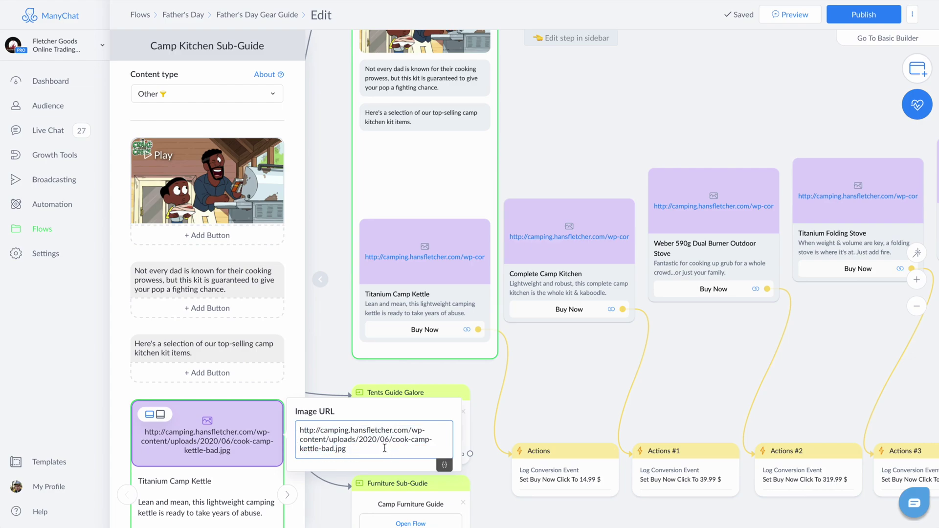
{"action": "left_click", "coordinate": [546, 371]}
{"action": "scroll", "coordinate": [528, 384], "scroll_direction": "down", "scroll_amount": 3}
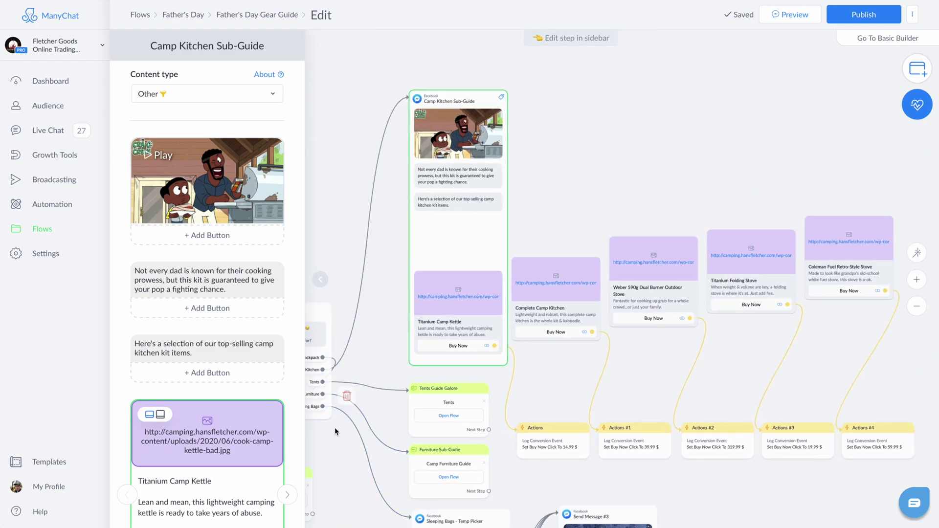
{"action": "left_click_drag", "start_coordinate": [361, 466], "coordinate": [536, 354]}
{"action": "scroll", "coordinate": [495, 384], "scroll_direction": "down", "scroll_amount": 2}
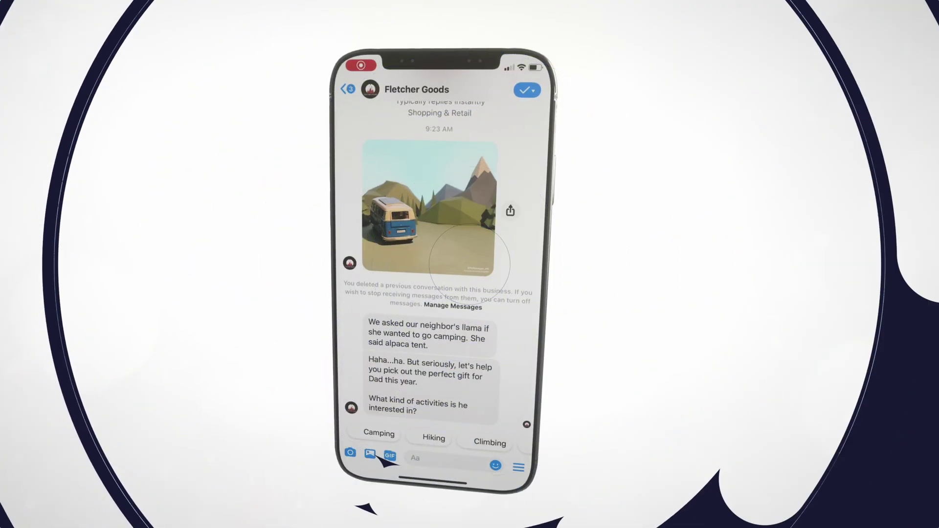